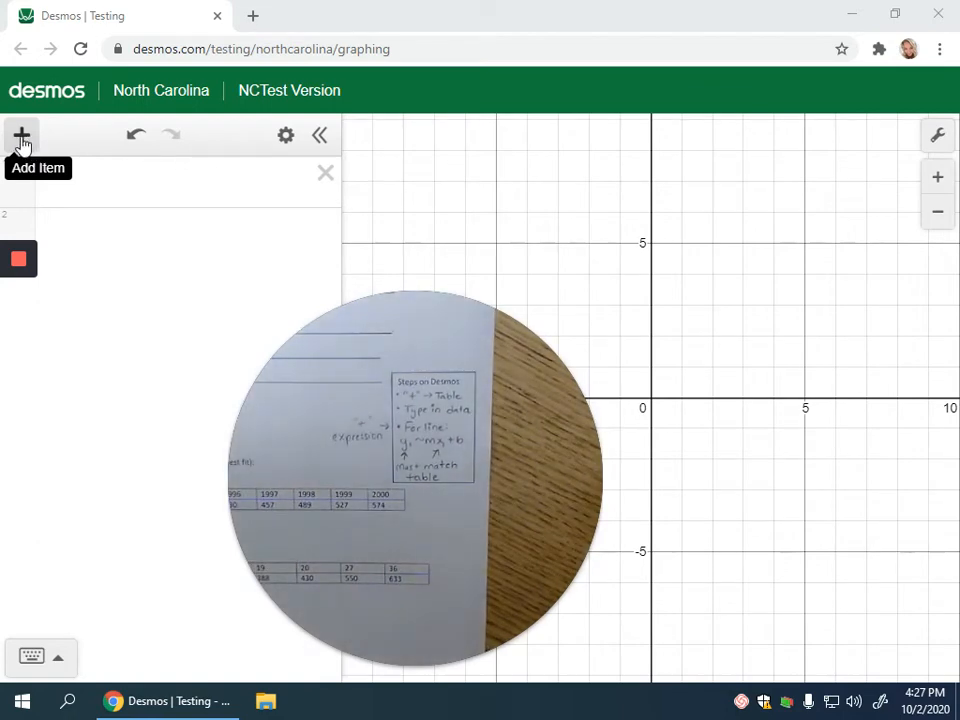
- Add a table and enter 1993, 1994, 1995 and 1996 in the first four rows of its x₁ column
{"action": "left_click", "coordinate": [22, 140]}
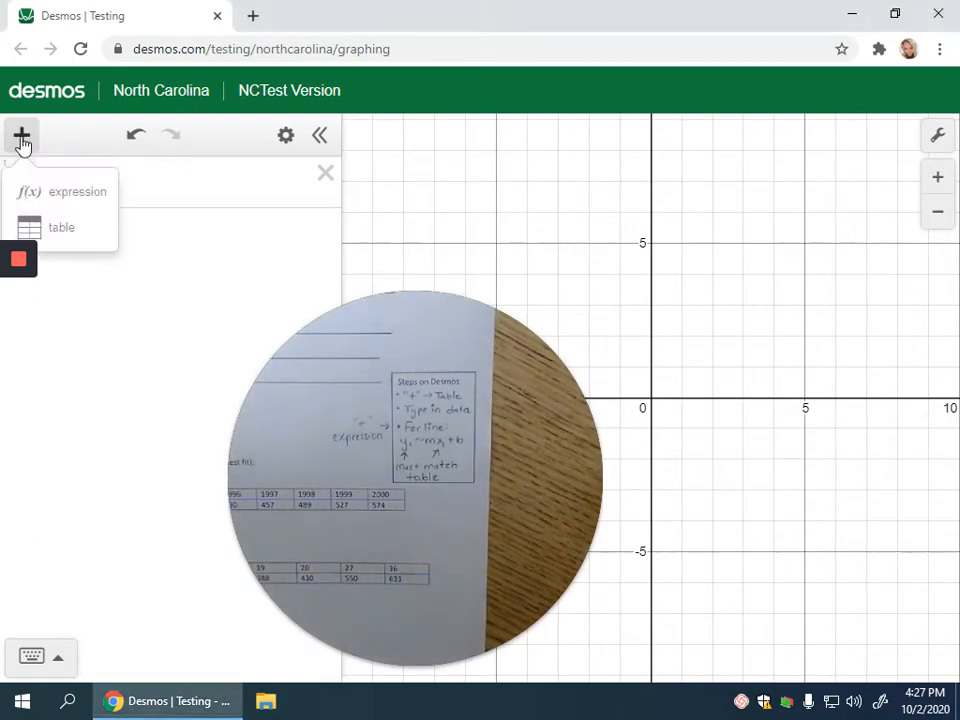
{"action": "left_click", "coordinate": [62, 229]}
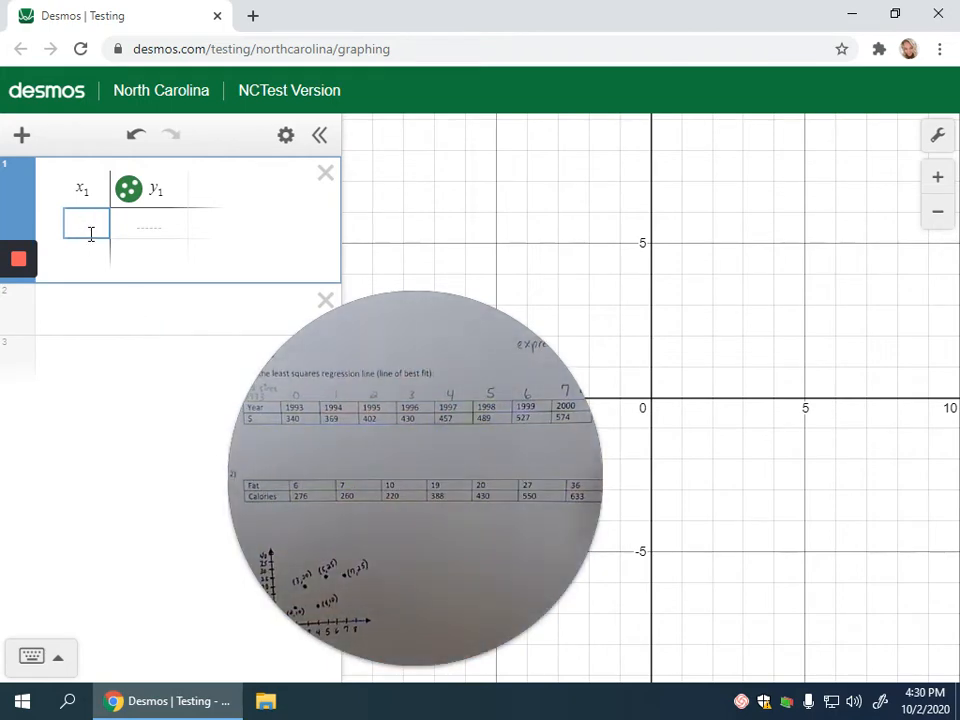
{"action": "type", "text": "1993"}
{"action": "key", "text": "Return"}
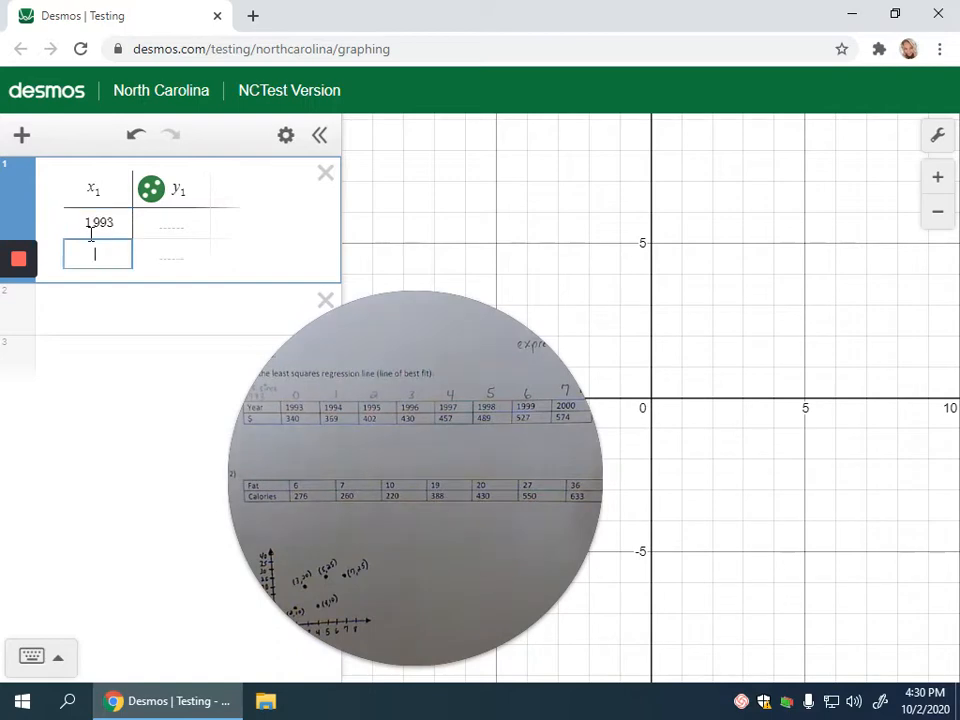
{"action": "type", "text": "1994"}
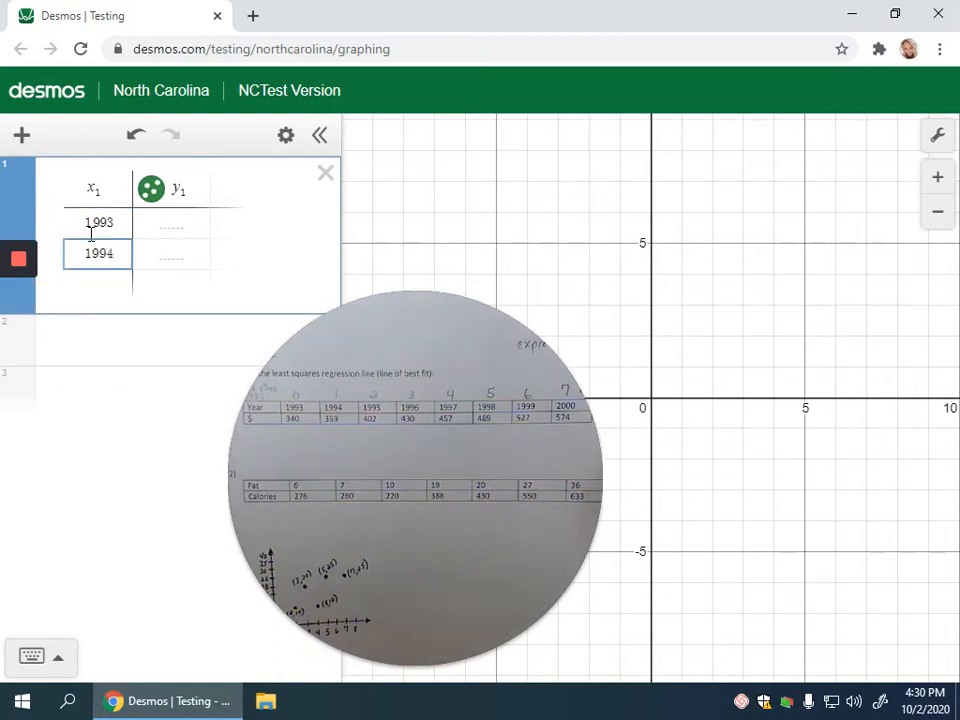
{"action": "key", "text": "Return"}
{"action": "type", "text": "1995"}
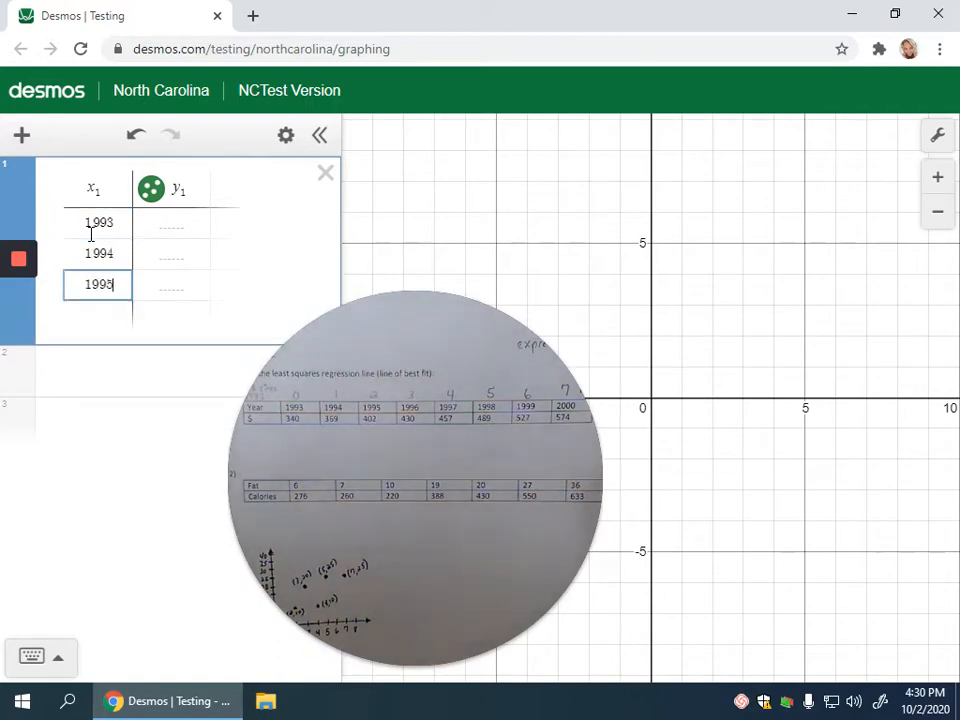
{"action": "key", "text": "Return"}
{"action": "type", "text": "1996"}
{"action": "key", "text": "Return"}
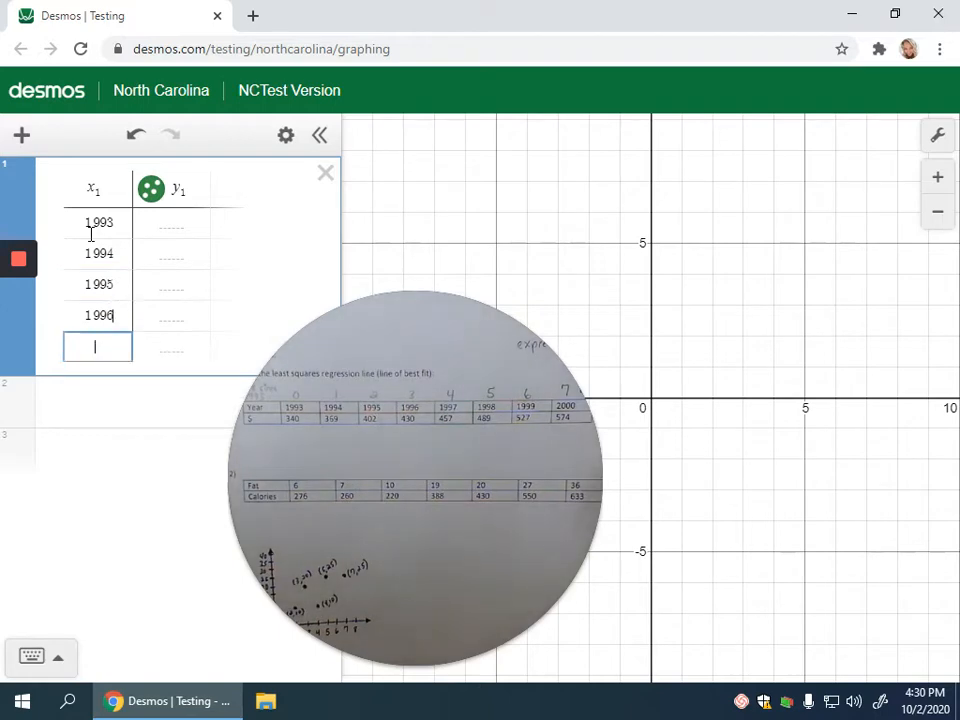
- Continue the x₁ column of the table with the years 1997, 1998, 1999 and 2000
{"action": "type", "text": "1997"}
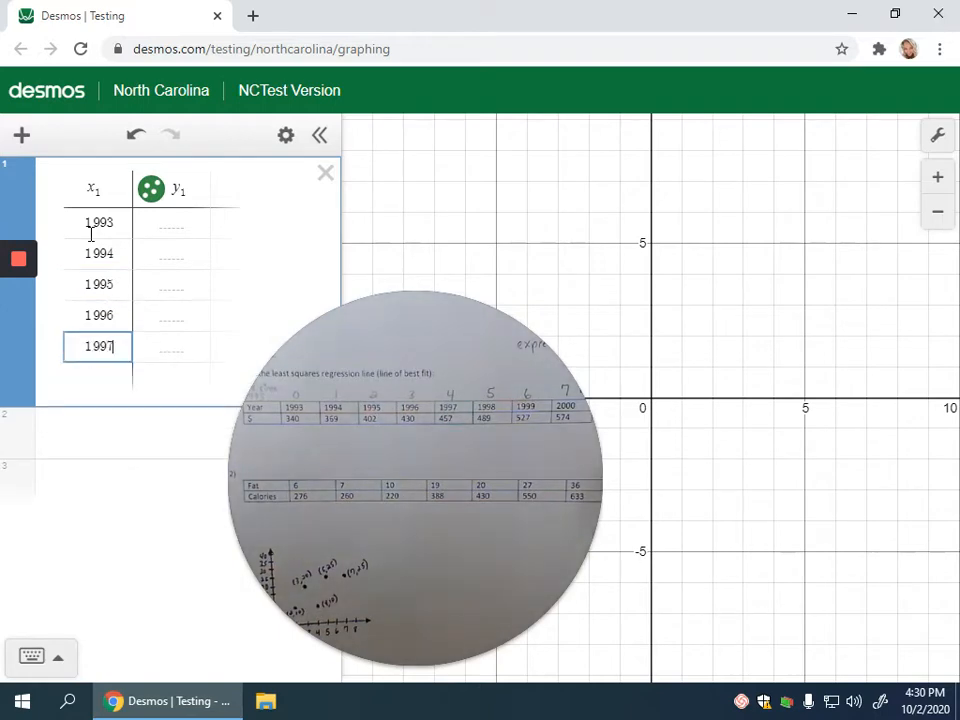
{"action": "key", "text": "Return"}
{"action": "type", "text": "1"}
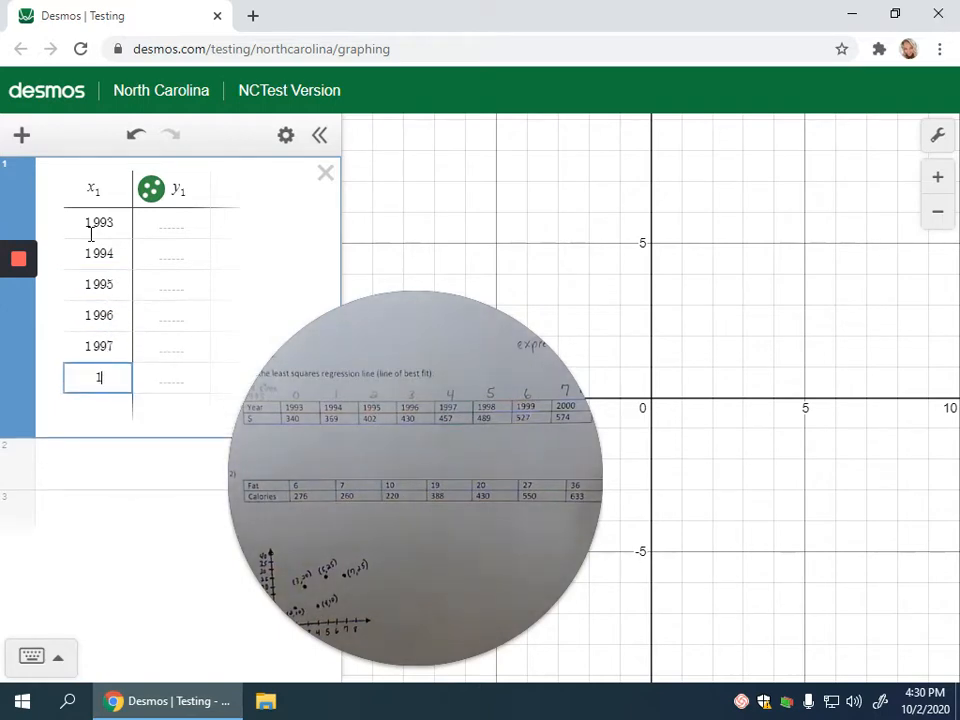
{"action": "type", "text": "1998"}
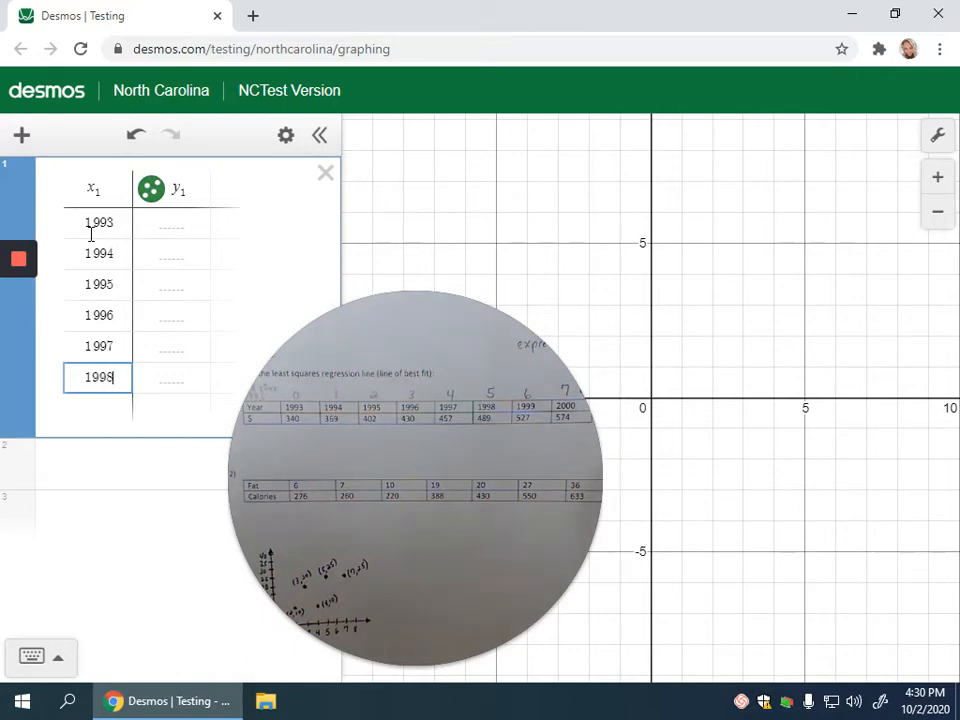
{"action": "key", "text": "Return"}
{"action": "type", "text": "1999"}
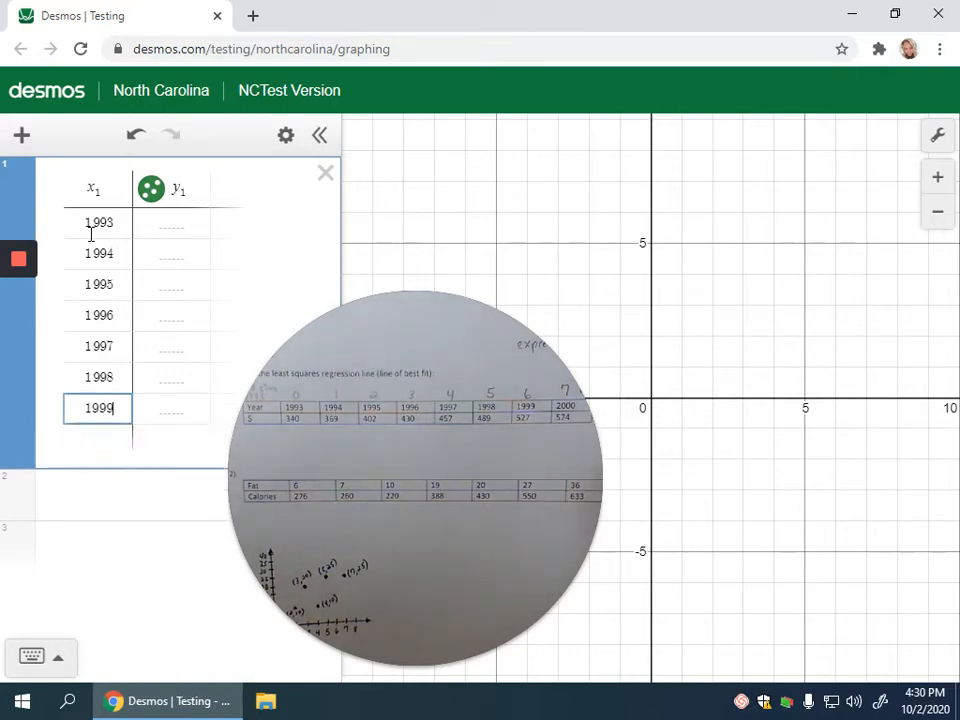
{"action": "key", "text": "Return"}
{"action": "type", "text": "2"}
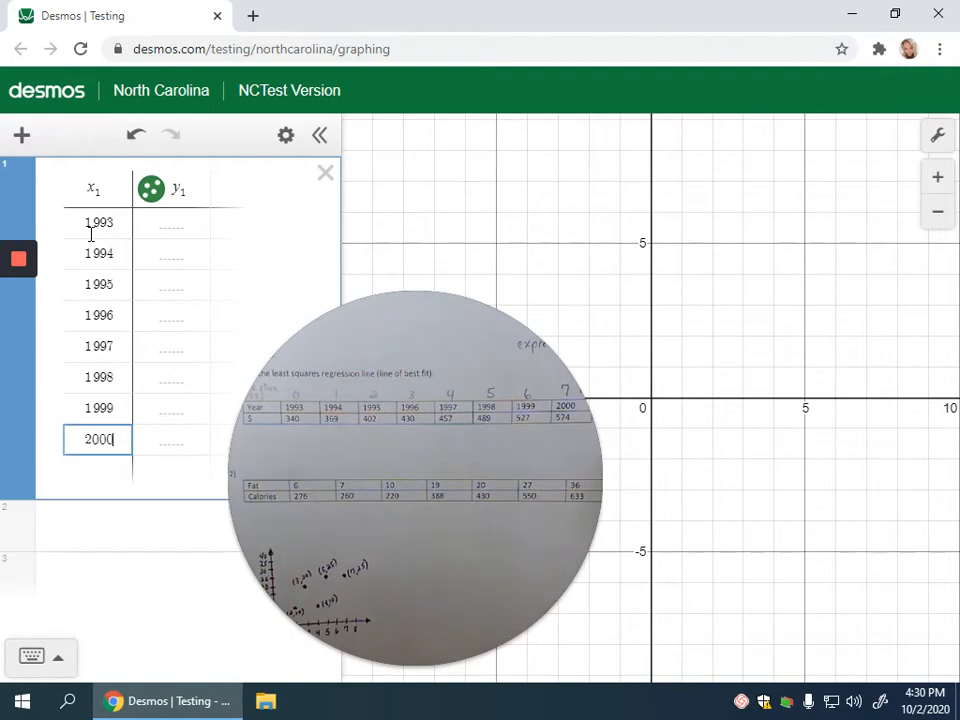
{"action": "type", "text": "000"}
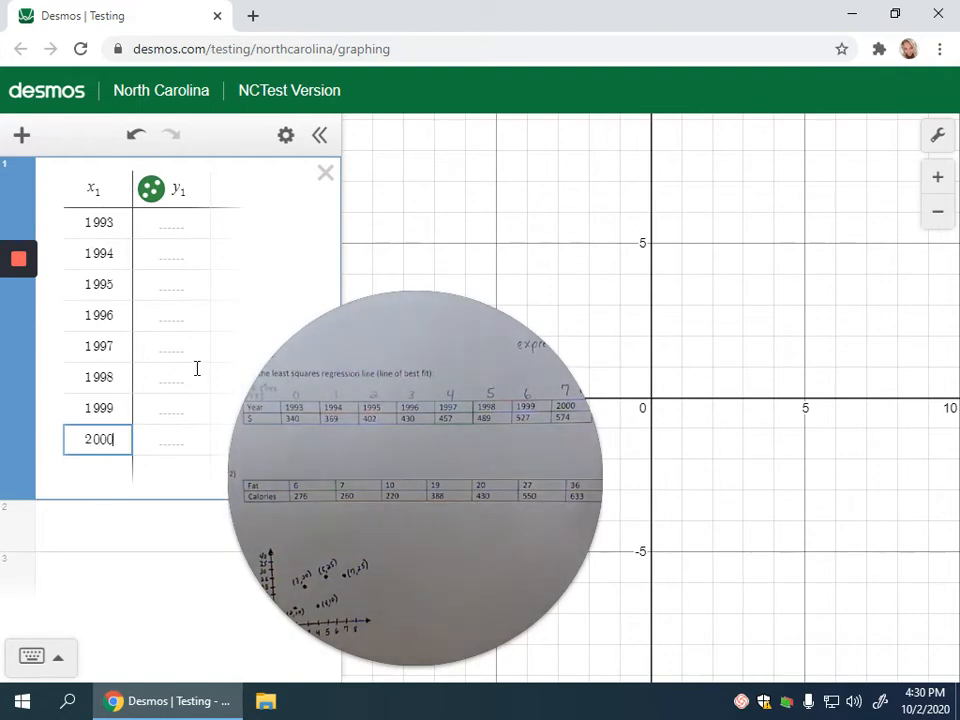
- Enter the y₁ values 340, 369, 402 and 430 for the years 1993 through 1996
{"action": "left_click", "coordinate": [162, 226]}
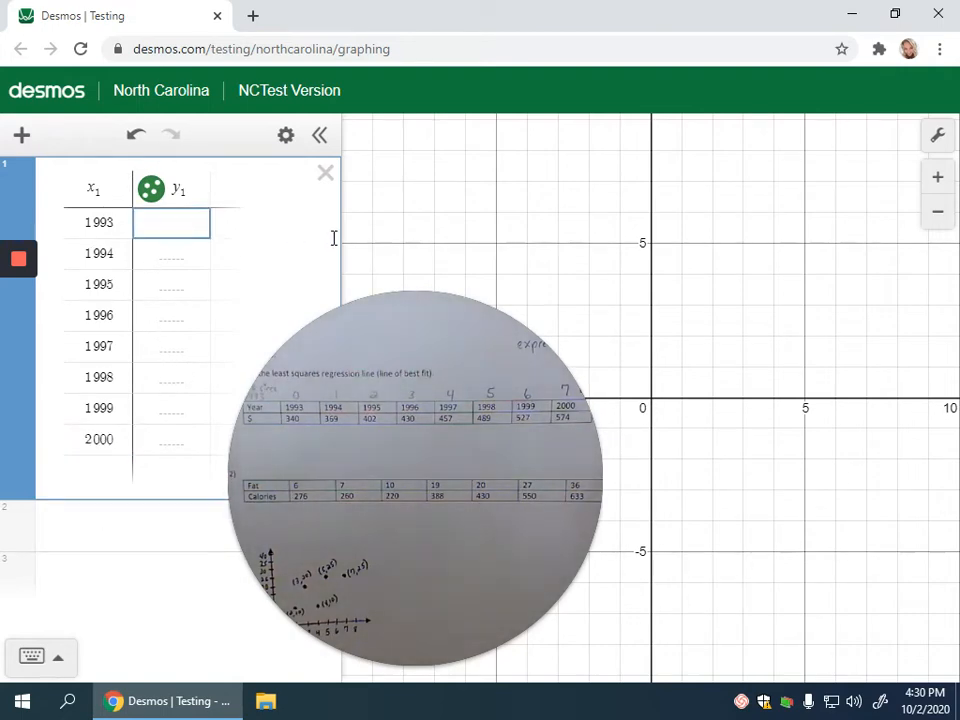
{"action": "type", "text": "340"}
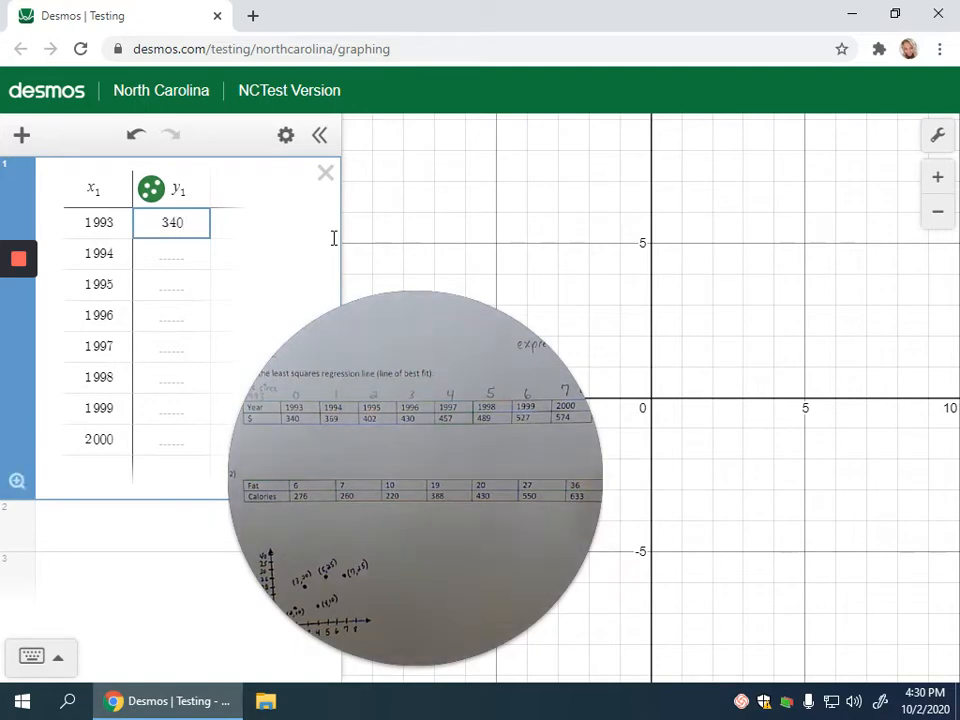
{"action": "left_click", "coordinate": [333, 238]}
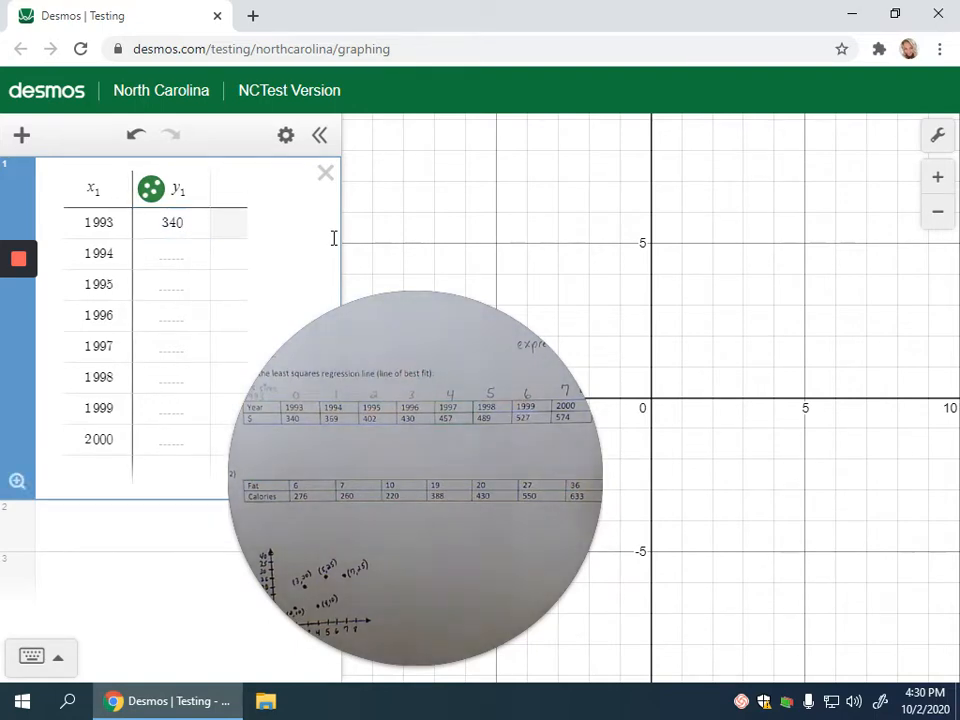
{"action": "key", "text": "Return"}
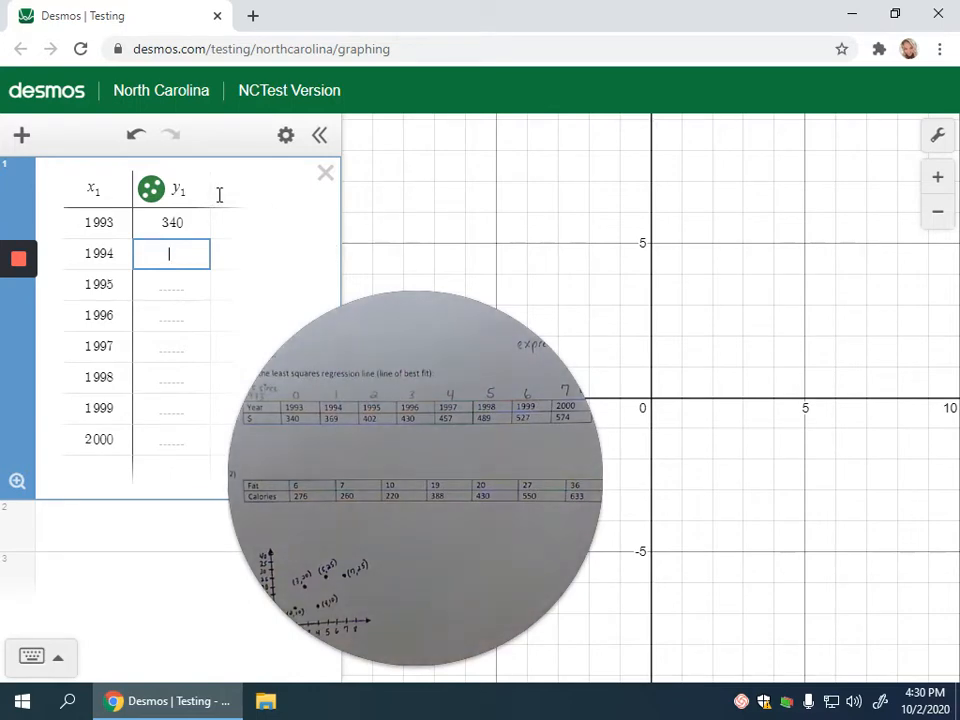
{"action": "type", "text": "369"}
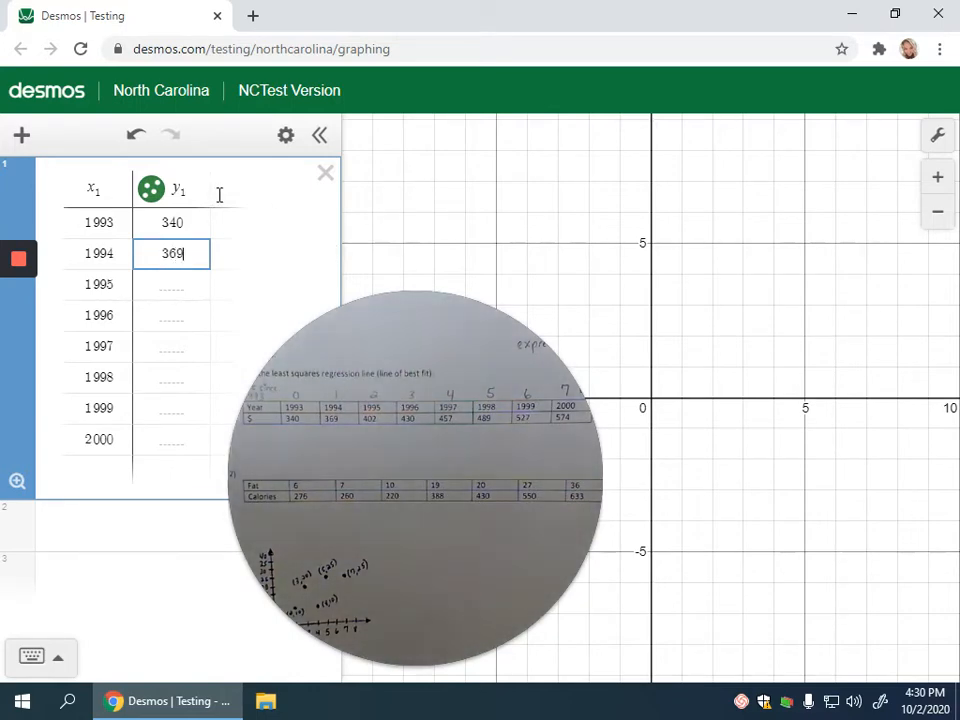
{"action": "key", "text": "Return"}
{"action": "type", "text": "402"}
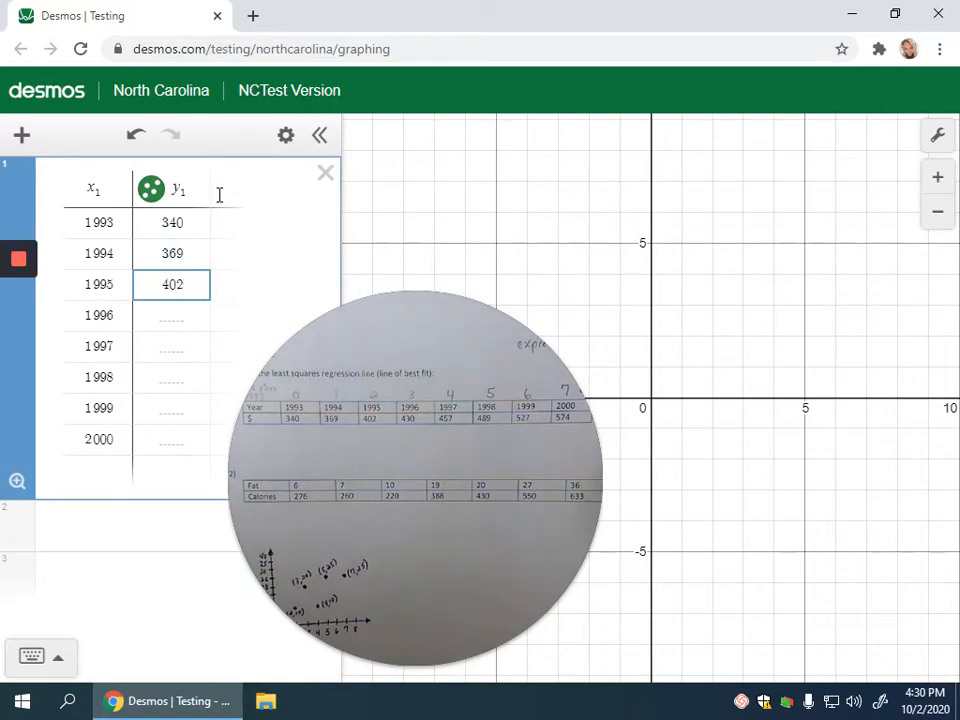
{"action": "key", "text": "Return"}
{"action": "type", "text": "43"}
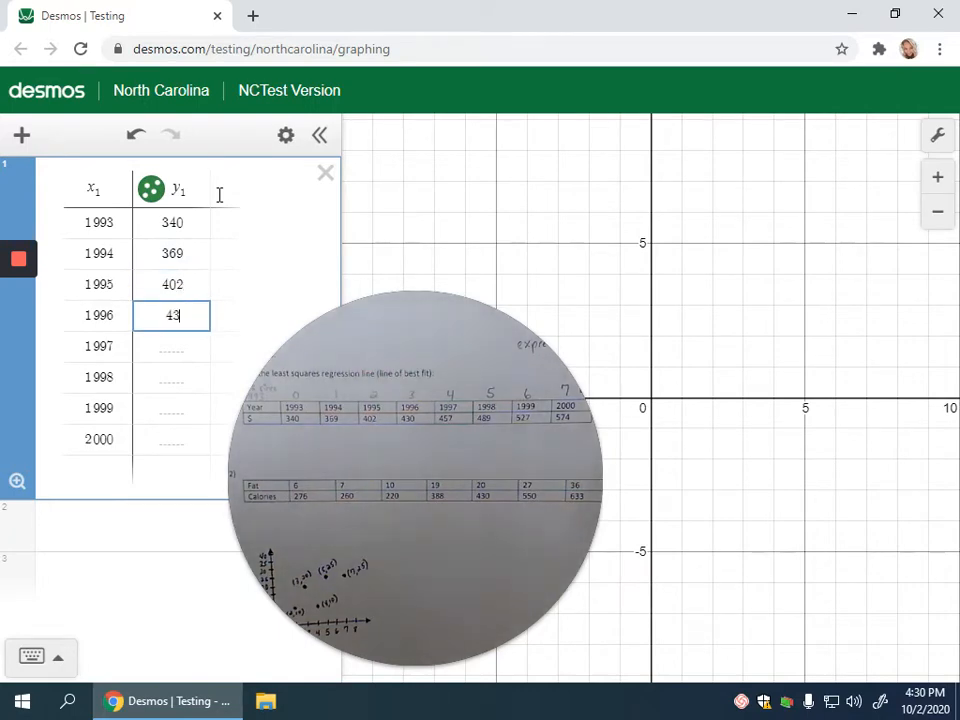
{"action": "type", "text": "0"}
{"action": "key", "text": "Return"}
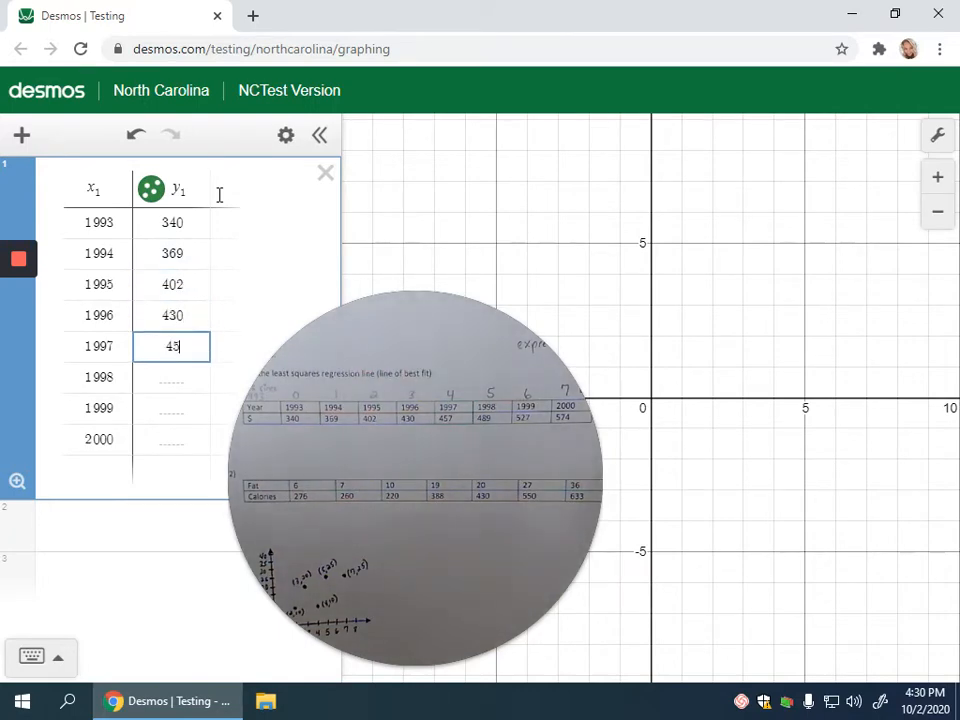
- Enter the y₁ values 457, 489, 527 and 574 for the years 1997 through 2000
{"action": "type", "text": "457"}
{"action": "key", "text": "Return"}
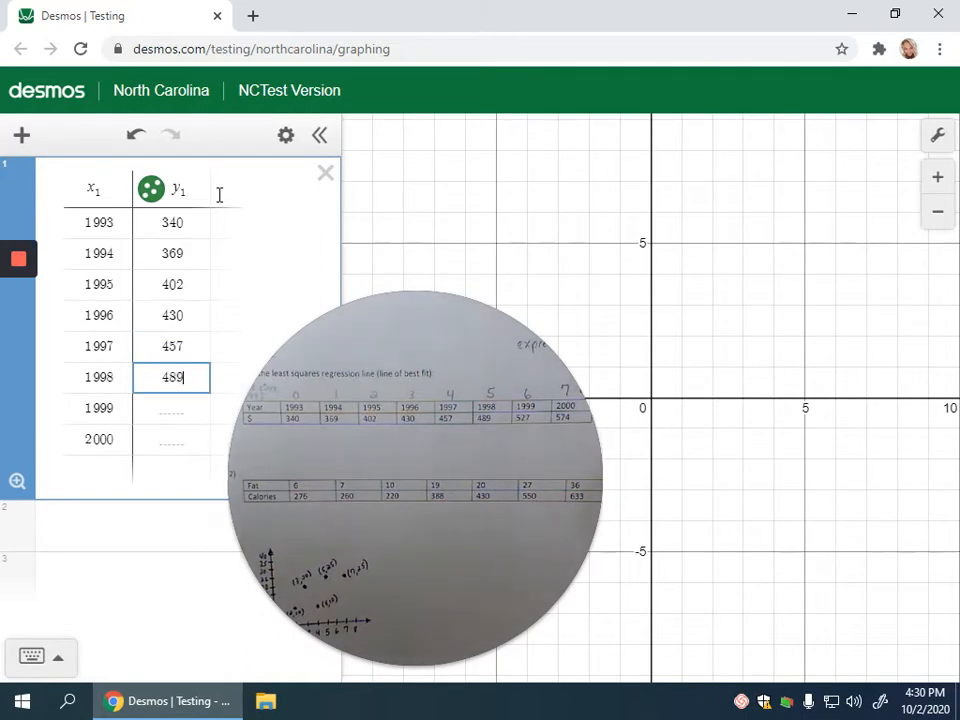
{"action": "key", "text": "Return"}
{"action": "type", "text": "527"}
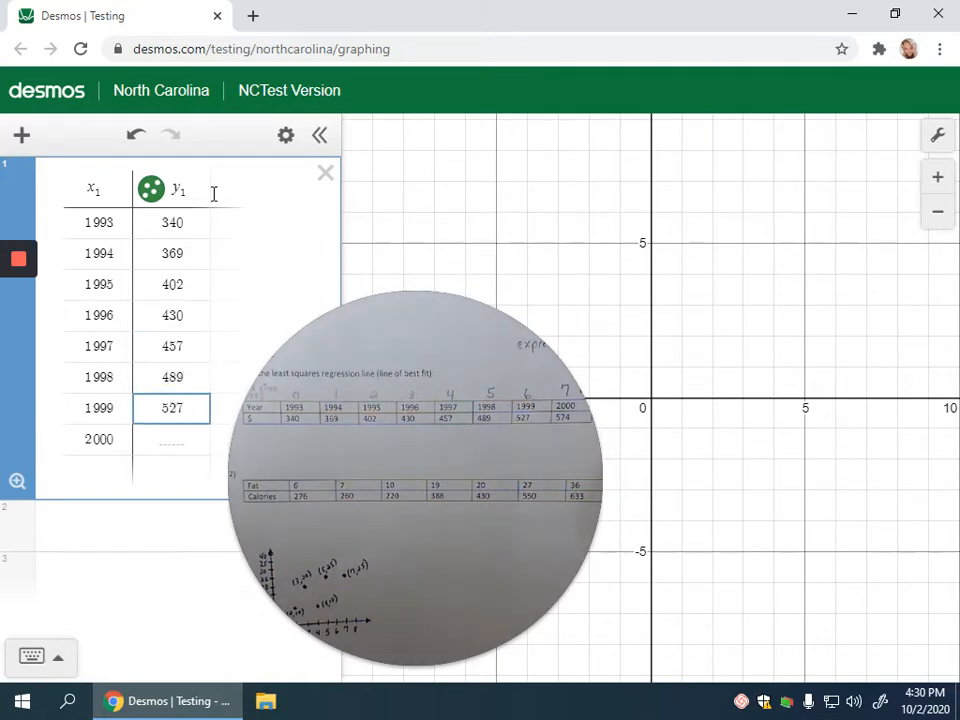
{"action": "key", "text": "Return"}
{"action": "type", "text": "2"}
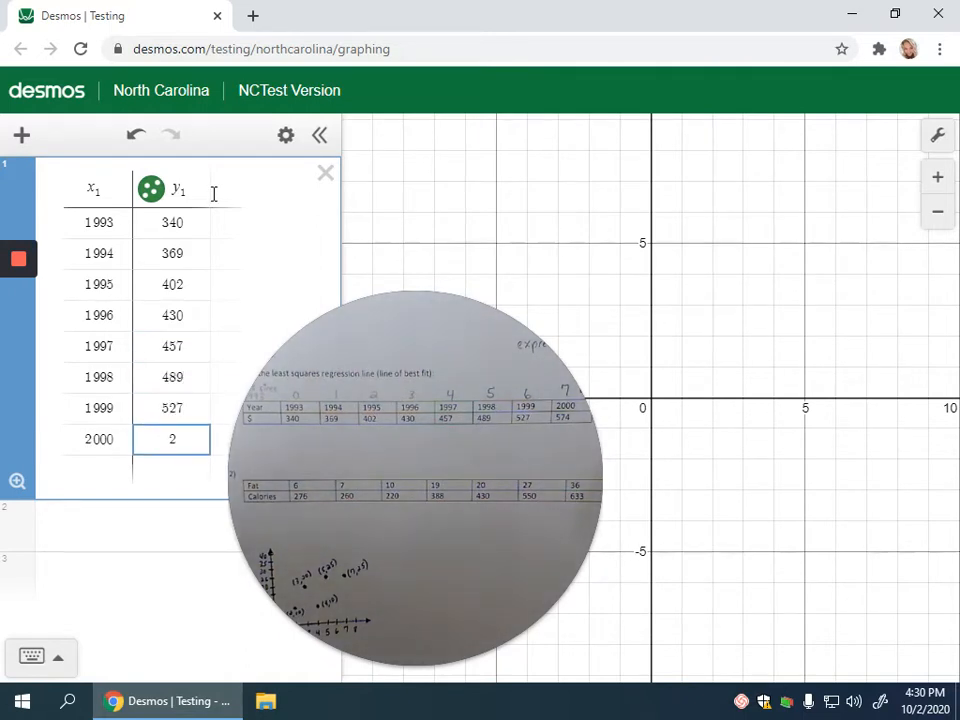
{"action": "key", "text": "BackSpace"}
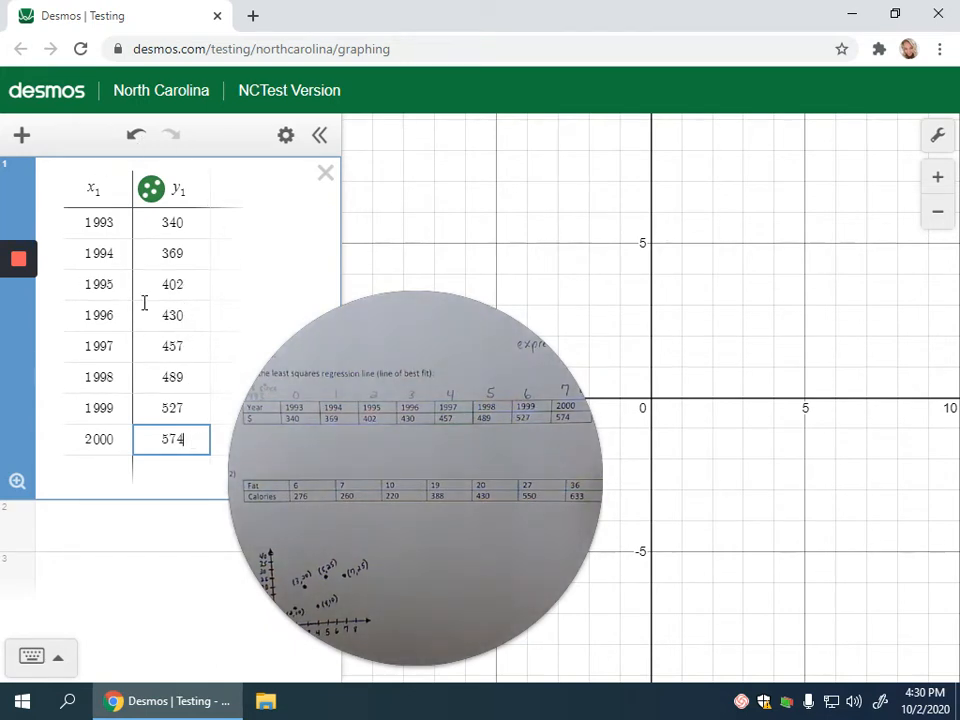
- Add a blank expression directly below the data table
{"action": "left_click", "coordinate": [22, 138]}
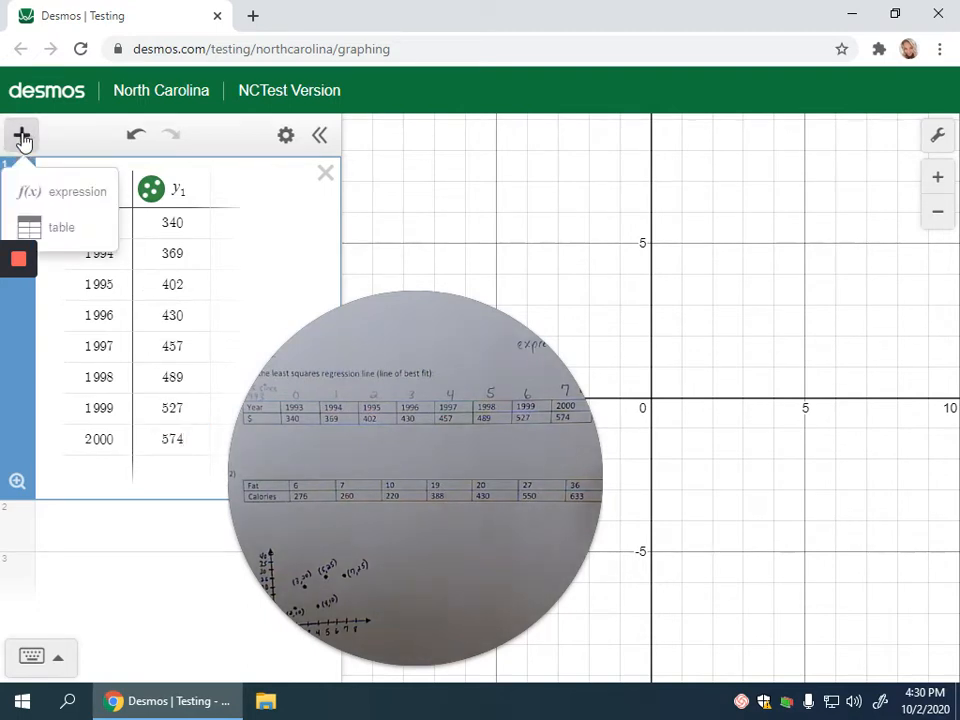
{"action": "left_click", "coordinate": [92, 192]}
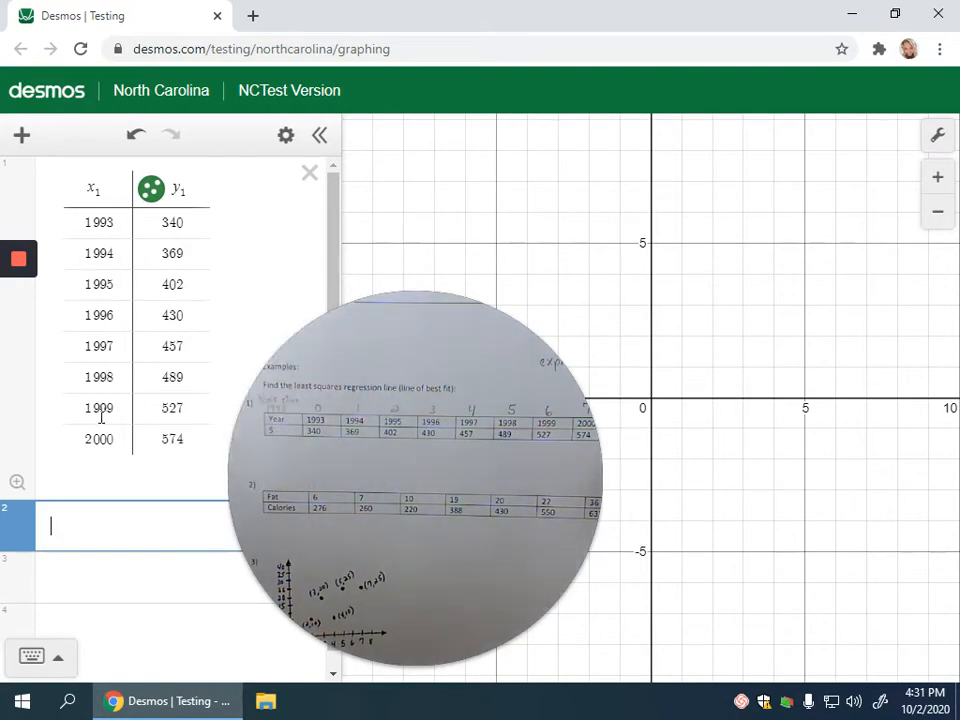
- Zoom the graph out far enough to locate the plotted data points
{"action": "left_click", "coordinate": [940, 218]}
{"action": "left_click", "coordinate": [940, 218]}
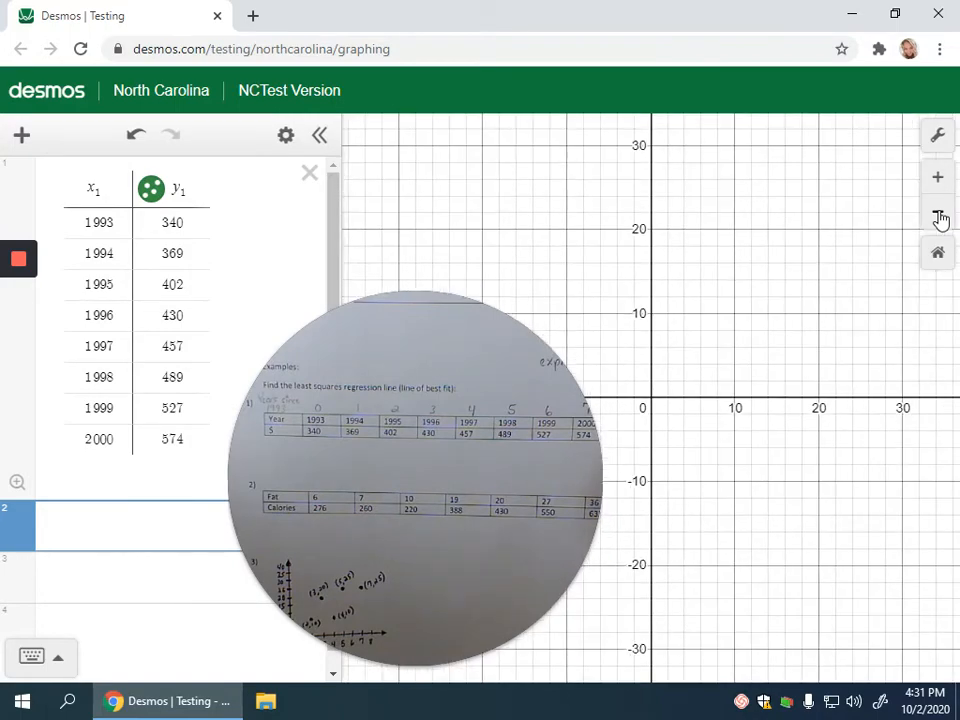
{"action": "left_click", "coordinate": [940, 218]}
{"action": "left_click", "coordinate": [940, 218]}
{"action": "left_click", "coordinate": [940, 218]}
{"action": "left_click", "coordinate": [940, 218]}
{"action": "left_click", "coordinate": [940, 218]}
{"action": "left_click", "coordinate": [940, 218]}
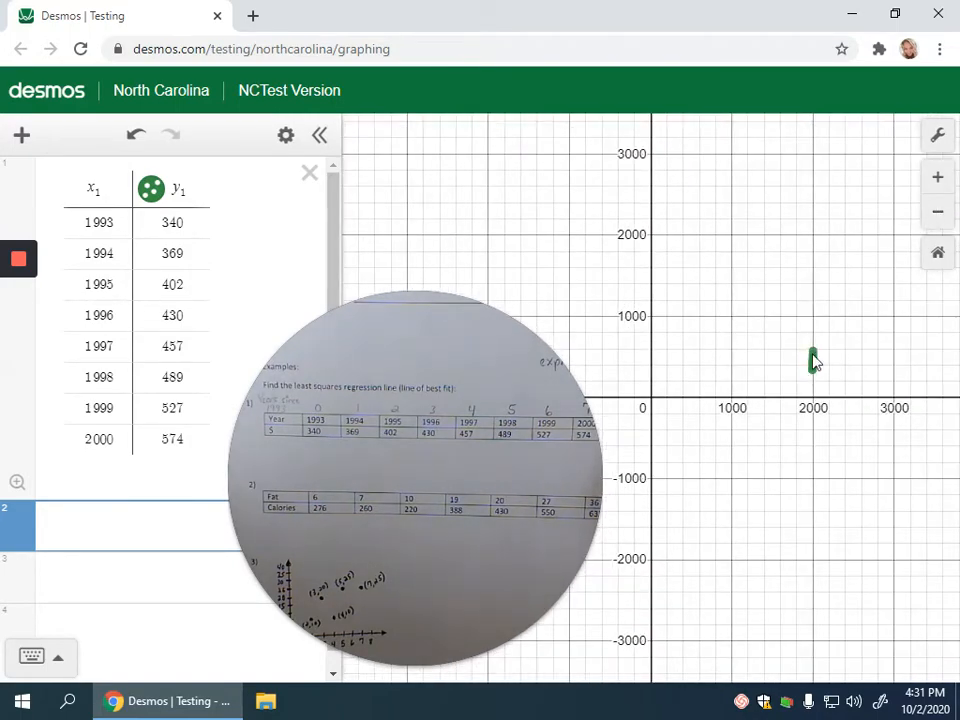
- Zoom in on the plotted points near x = 2000 and pan the graph to examine all eight of them
{"action": "left_click_drag", "start_coordinate": [814, 362], "coordinate": [777, 302]}
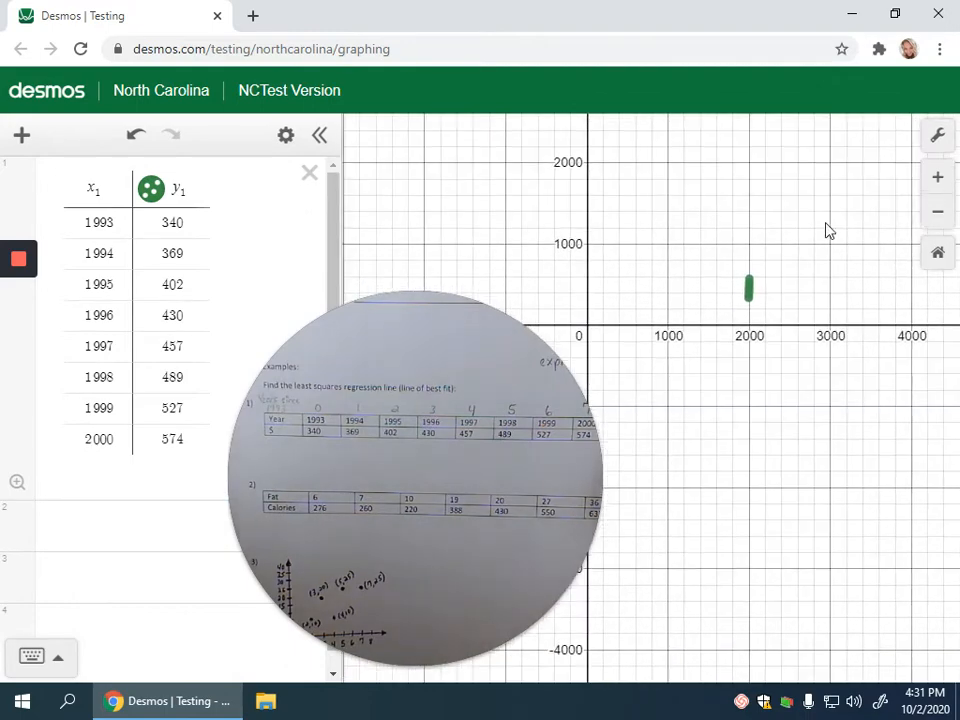
{"action": "left_click", "coordinate": [936, 178]}
{"action": "left_click", "coordinate": [936, 178]}
{"action": "left_click_drag", "start_coordinate": [806, 236], "coordinate": [668, 448]}
{"action": "left_click_drag", "start_coordinate": [848, 234], "coordinate": [749, 461]}
{"action": "left_click_drag", "start_coordinate": [877, 394], "coordinate": [761, 388]}
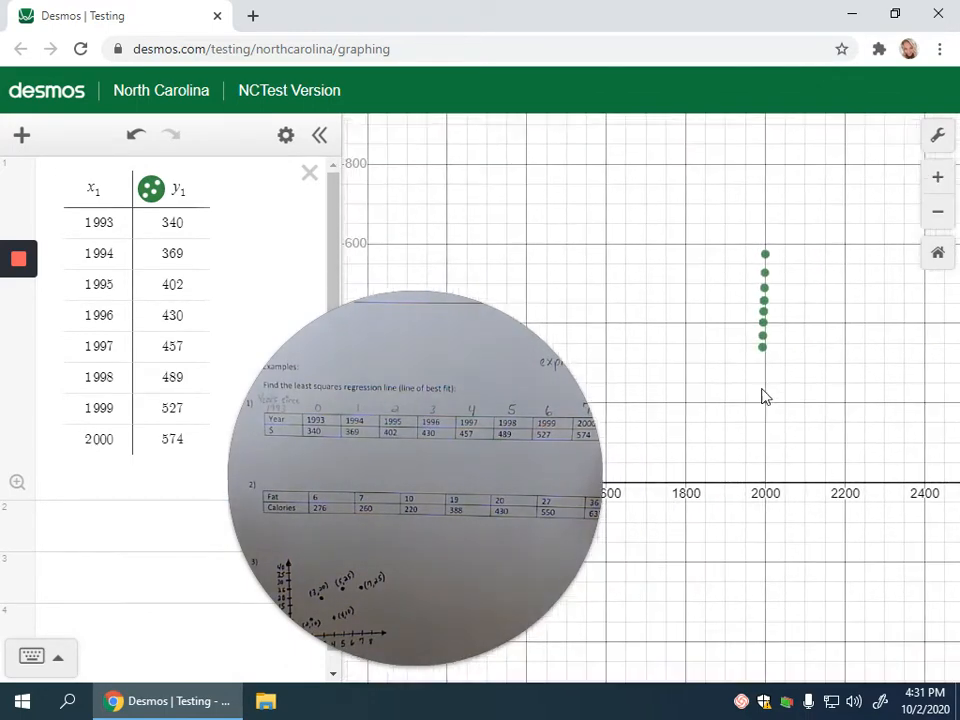
{"action": "left_click", "coordinate": [938, 178]}
{"action": "left_click", "coordinate": [938, 178]}
{"action": "left_click_drag", "start_coordinate": [820, 268], "coordinate": [630, 449]}
{"action": "left_click_drag", "start_coordinate": [829, 384], "coordinate": [711, 437]}
{"action": "left_click_drag", "start_coordinate": [929, 384], "coordinate": [827, 523]}
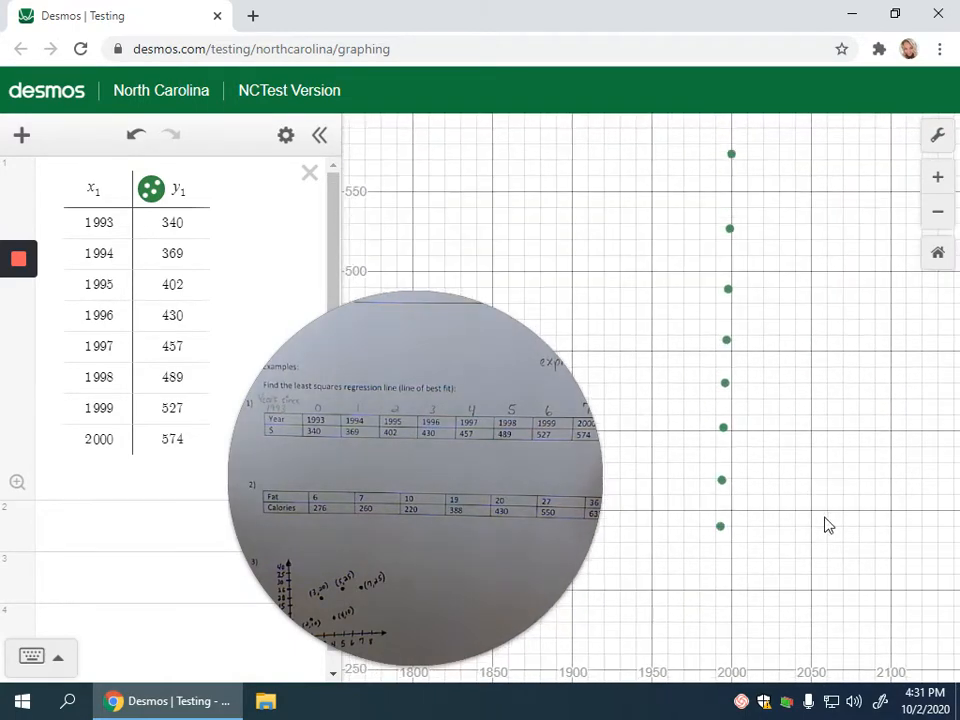
{"action": "left_click_drag", "start_coordinate": [818, 467], "coordinate": [826, 501]}
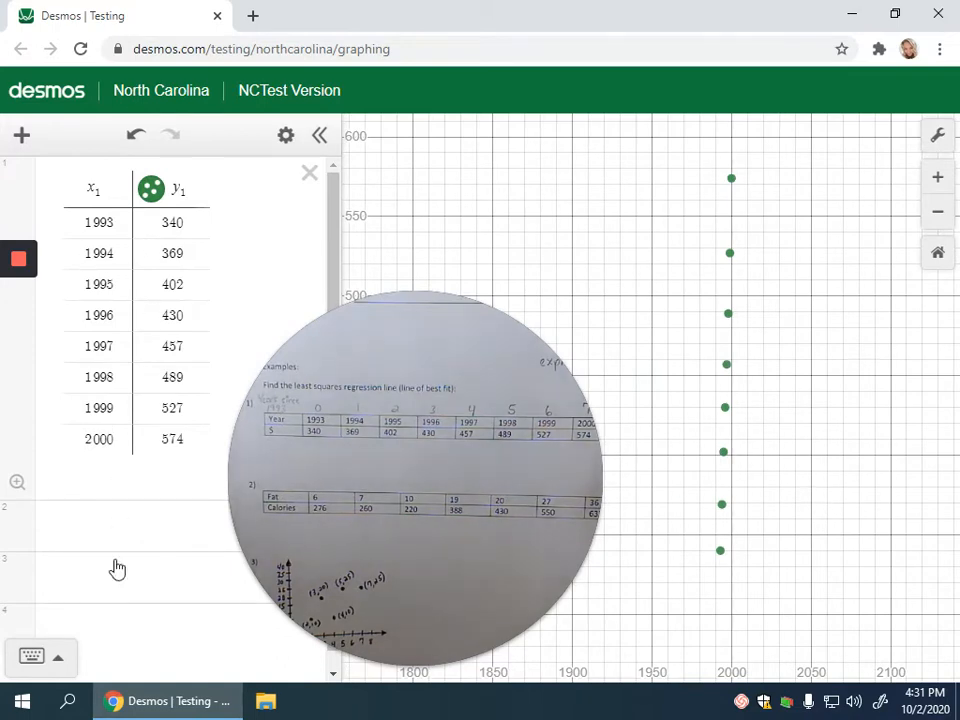
- Enter the regression expression y₁ ~ mx₁ + b in the blank line below the year and dollar table
{"action": "left_click", "coordinate": [121, 522]}
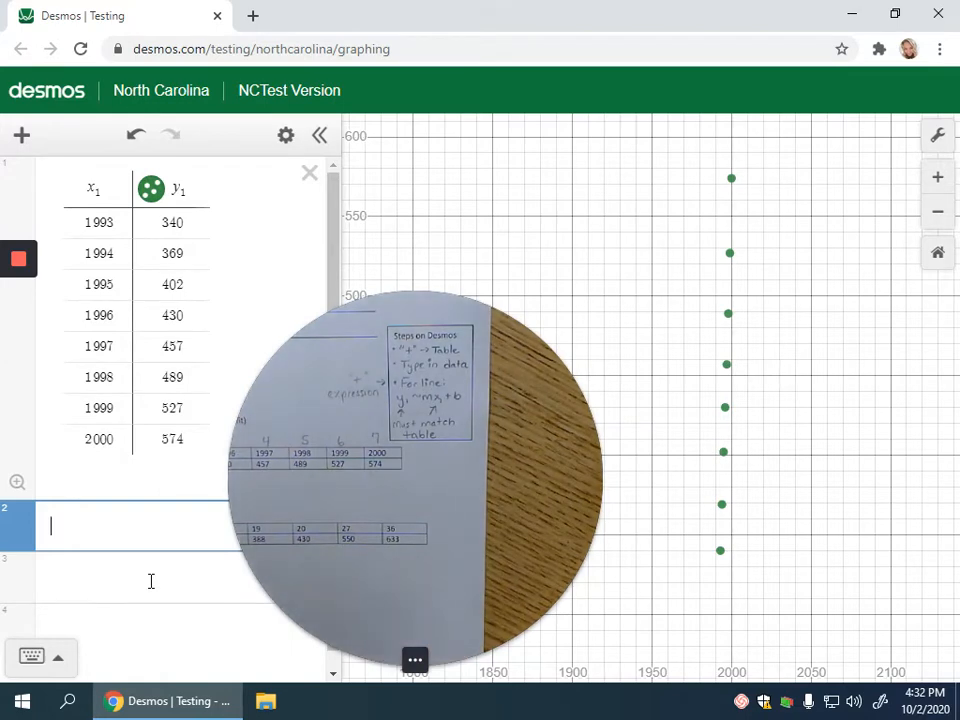
{"action": "type", "text": "1"}
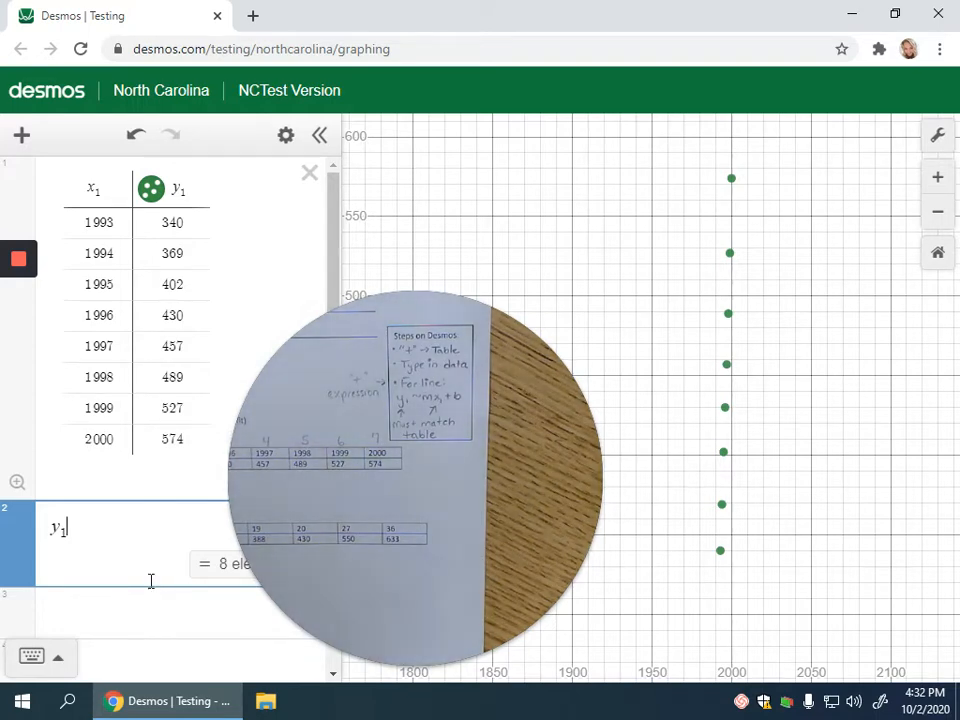
{"action": "type", "text": "~"}
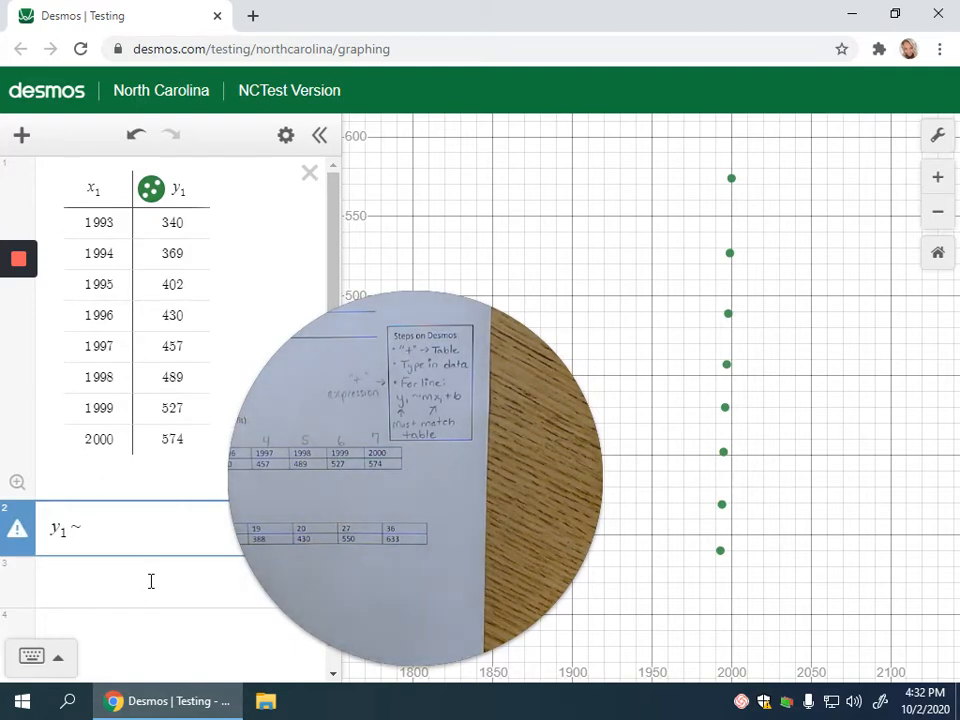
{"action": "type", "text": "mx1"}
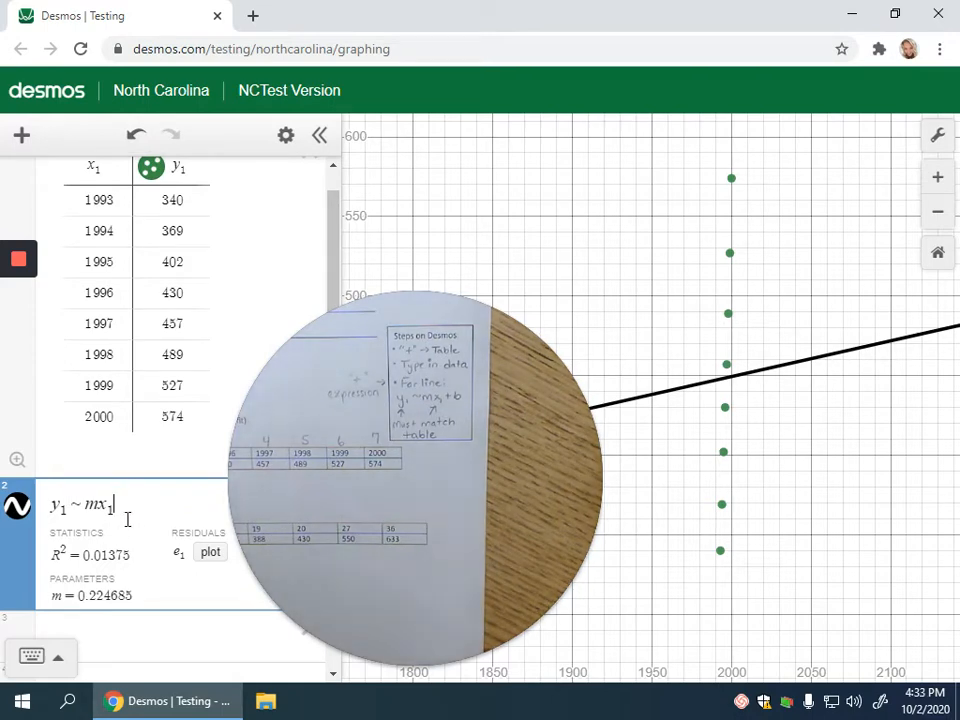
{"action": "type", "text": "+b"}
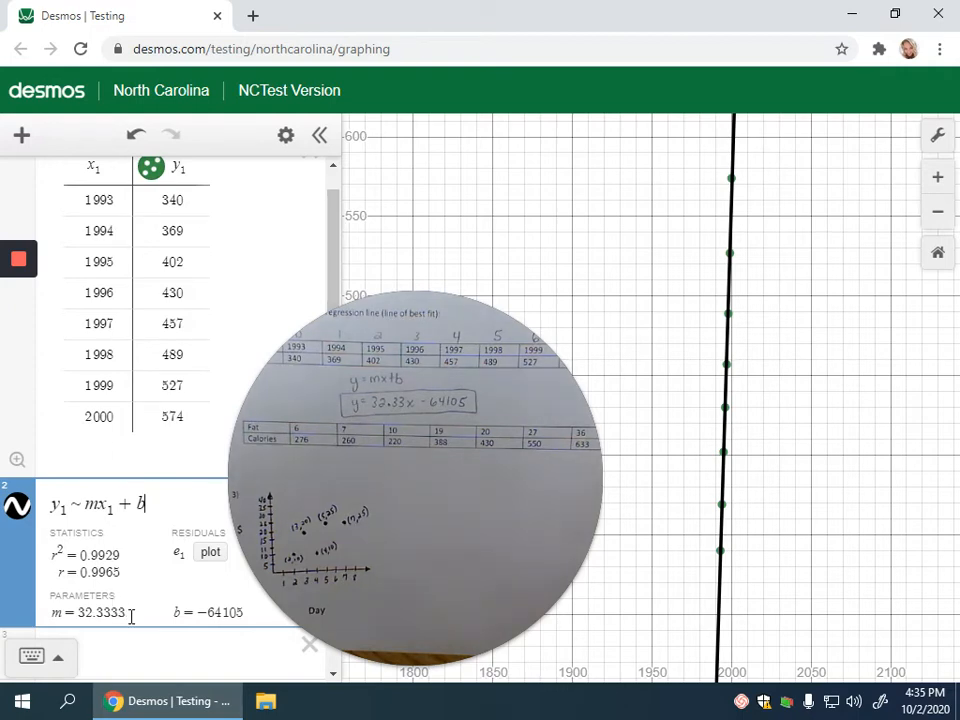
- Add a second data table with columns x₂ and y₂ below the y₁ regression
{"action": "left_click", "coordinate": [23, 138]}
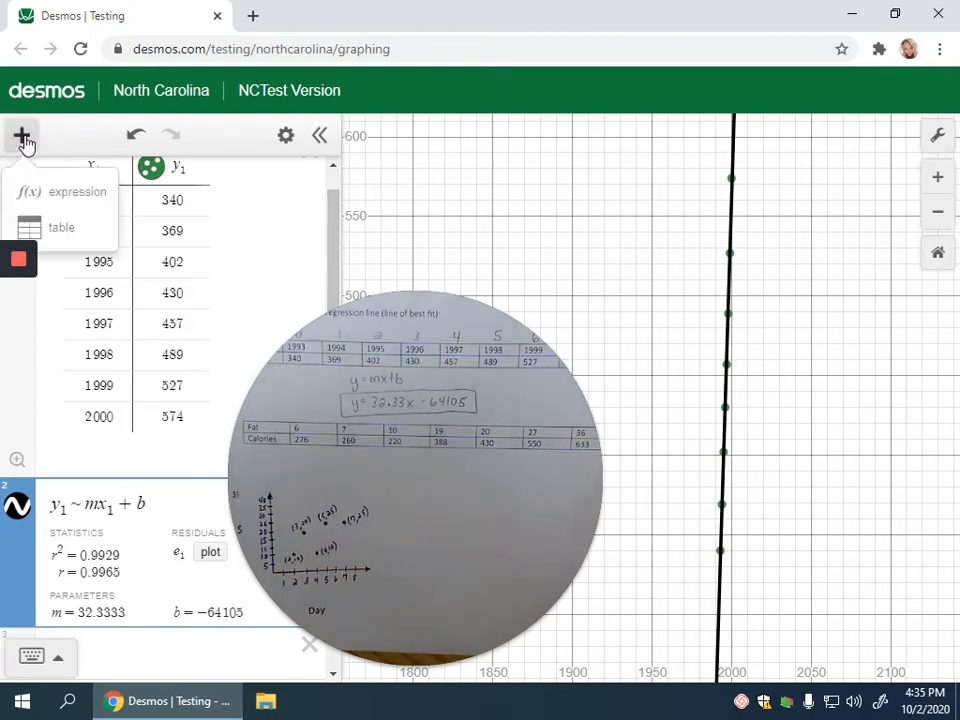
{"action": "left_click", "coordinate": [59, 224]}
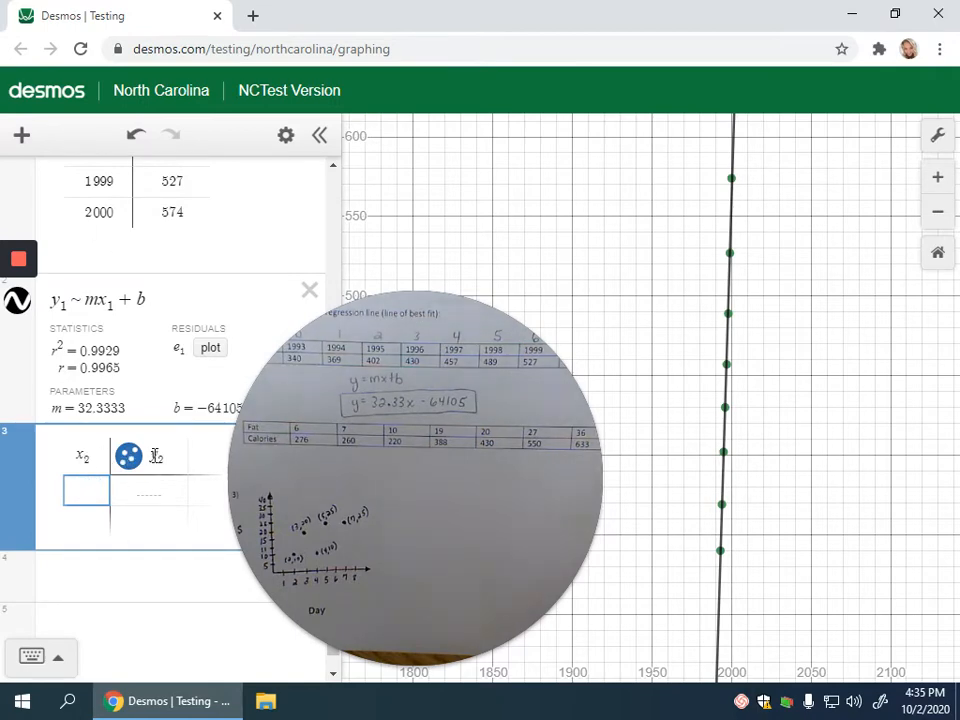
{"action": "scroll", "coordinate": [161, 251], "scroll_direction": "up", "scroll_amount": 5}
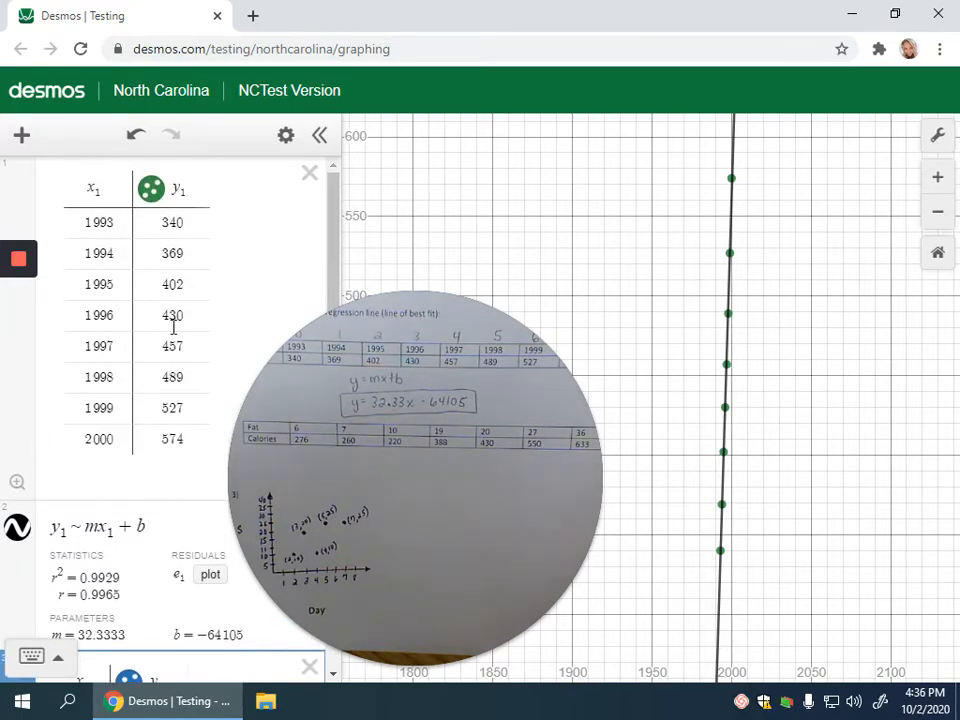
{"action": "scroll", "coordinate": [173, 326], "scroll_direction": "down", "scroll_amount": 5}
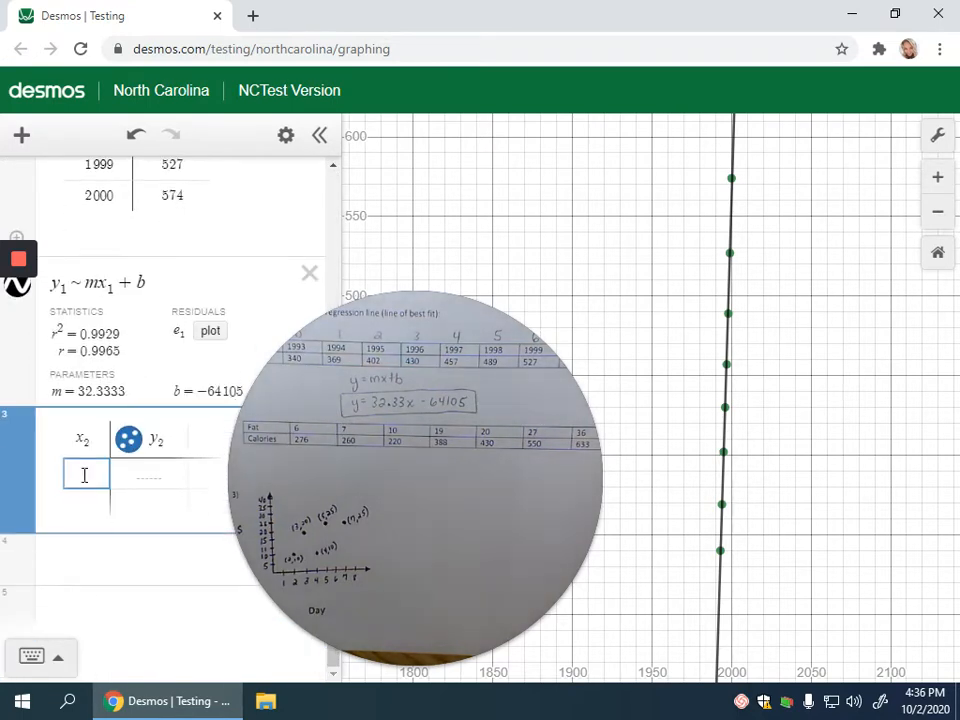
- Enter the first four fat values, 6, 7, 10 and 19, in the x₂ column
{"action": "type", "text": "6"}
{"action": "key", "text": "Return"}
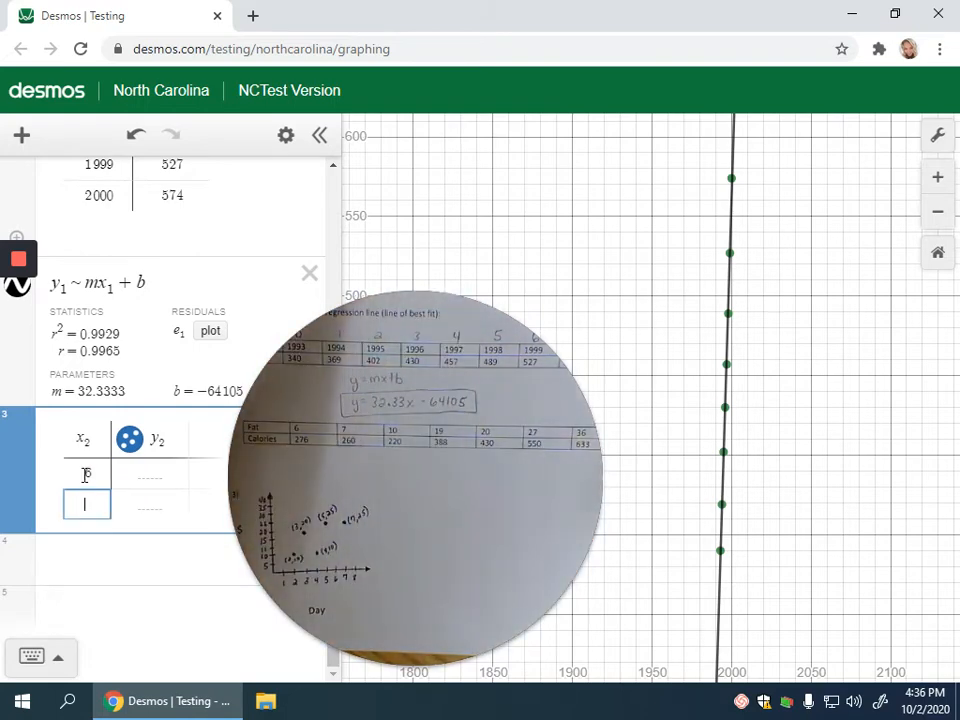
{"action": "type", "text": "7"}
{"action": "key", "text": "Return"}
{"action": "type", "text": "10"}
{"action": "key", "text": "Return"}
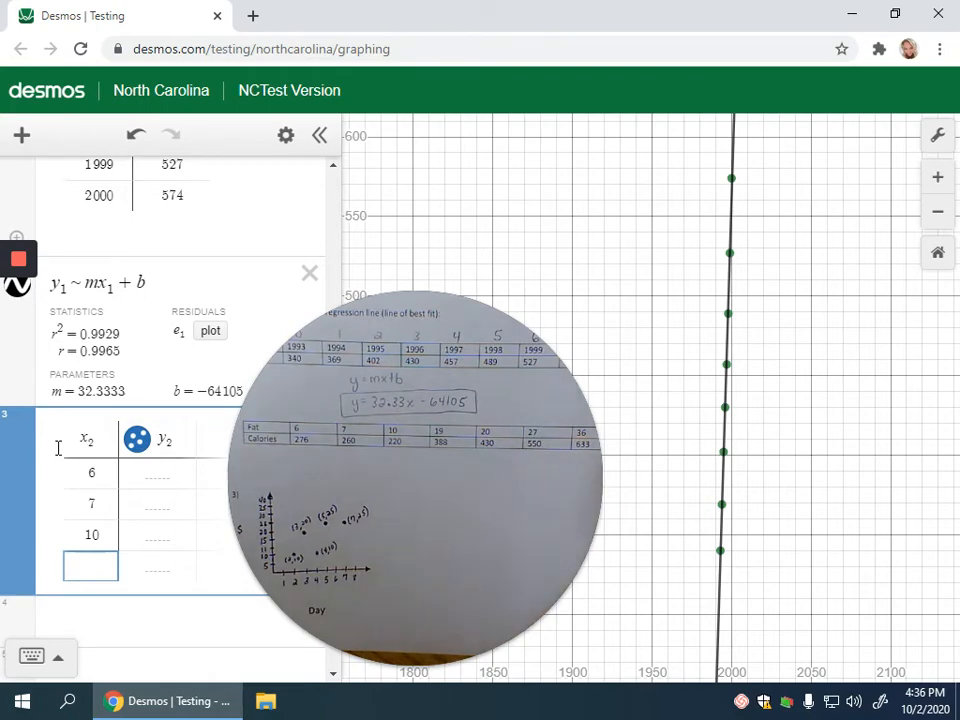
{"action": "type", "text": "19"}
{"action": "key", "text": "Return"}
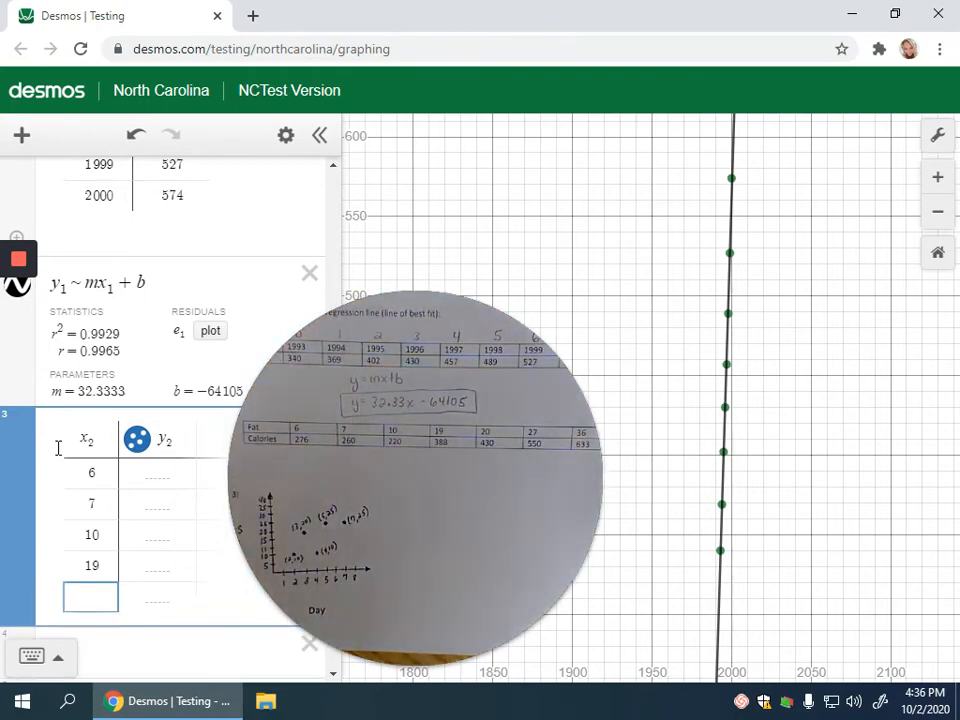
- Complete the x₂ column with the fat values 20, 27 and 36
{"action": "type", "text": "20"}
{"action": "key", "text": "Return"}
{"action": "type", "text": "2"}
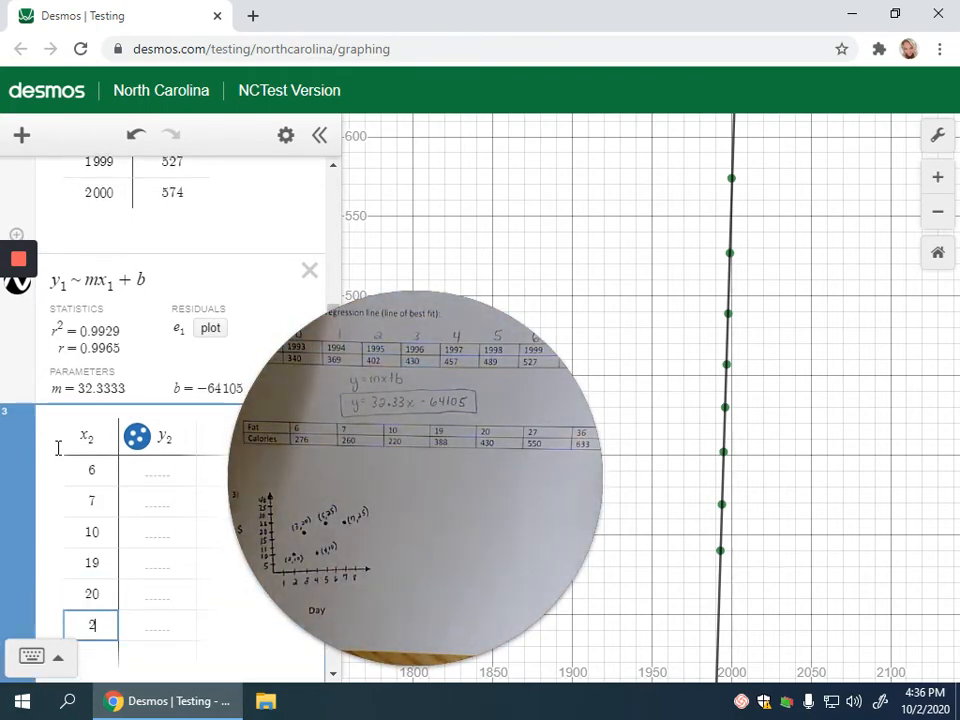
{"action": "type", "text": "7"}
{"action": "key", "text": "Return"}
{"action": "type", "text": "36"}
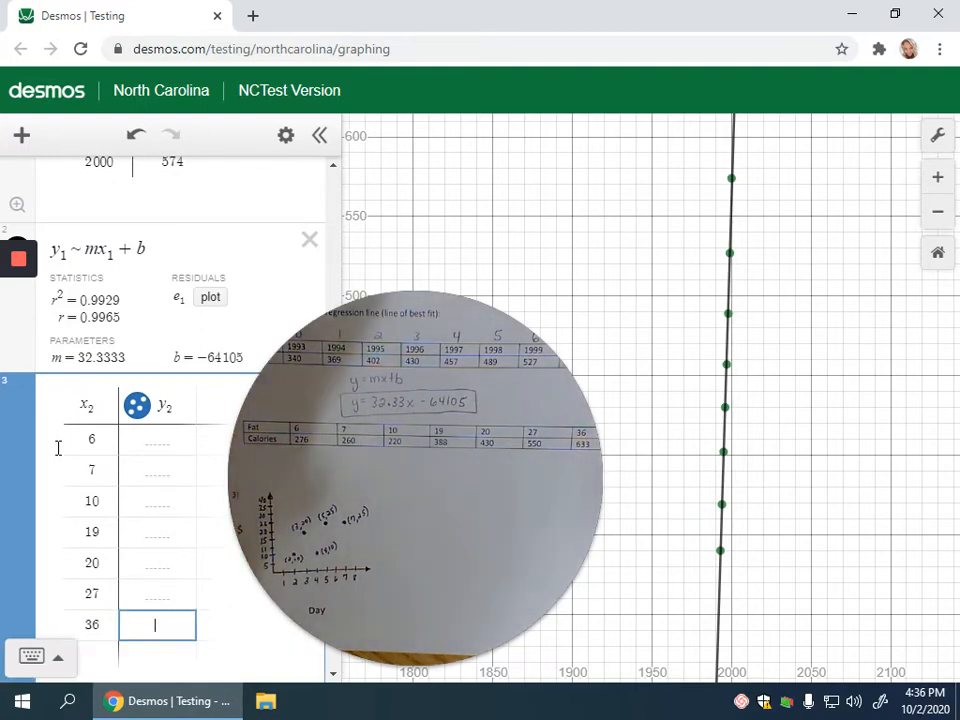
- Enter the y₂ calorie values 276, 260 and 220 for the x₂ values 6, 7 and 10
{"action": "key", "text": "Up"}
{"action": "key", "text": "Up"}
{"action": "key", "text": "Up"}
{"action": "key", "text": "Up"}
{"action": "key", "text": "Up"}
{"action": "key", "text": "Up"}
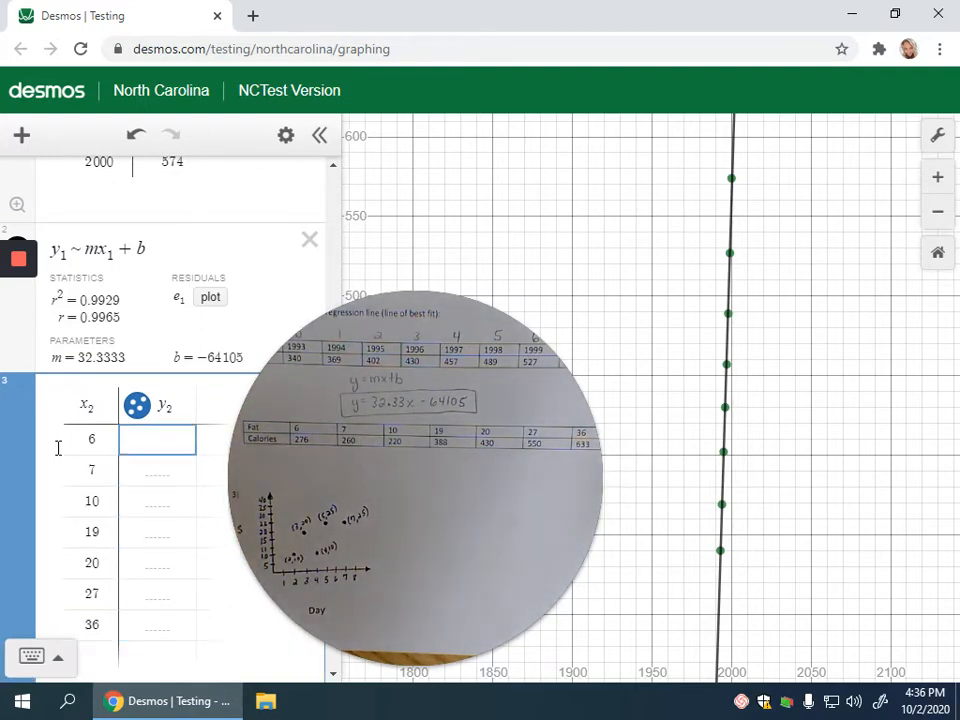
{"action": "type", "text": "276"}
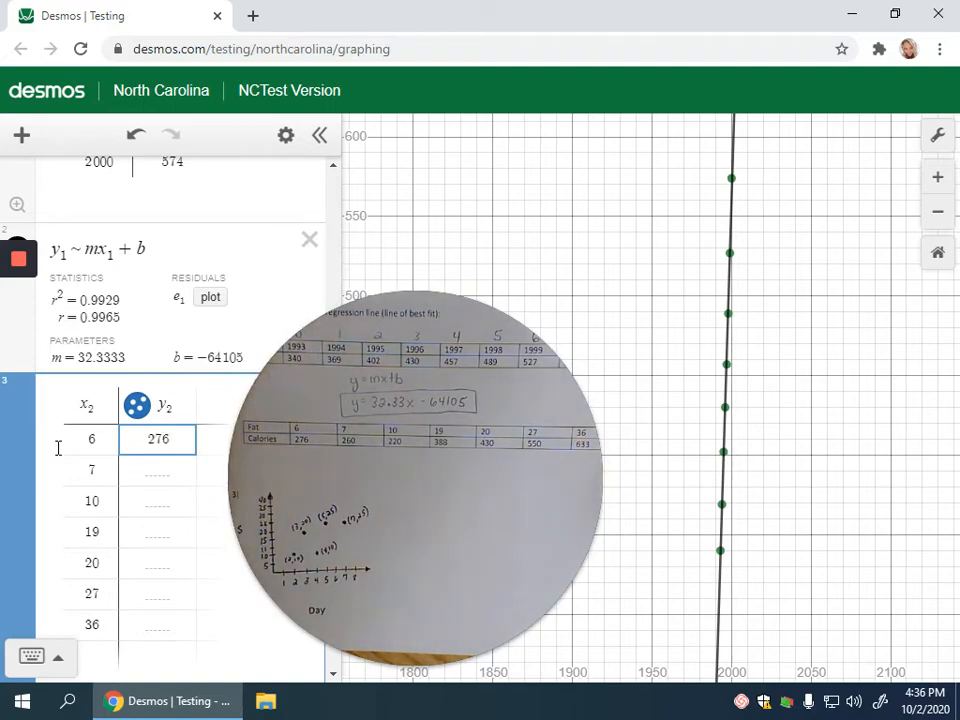
{"action": "key", "text": "Return"}
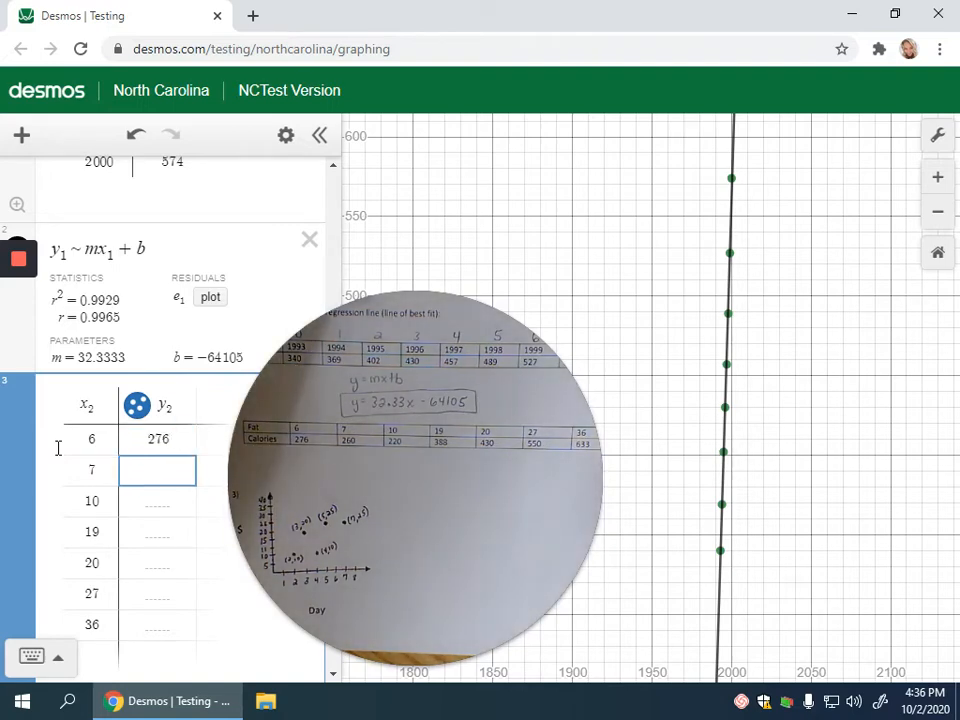
{"action": "type", "text": "260"}
{"action": "key", "text": "Return"}
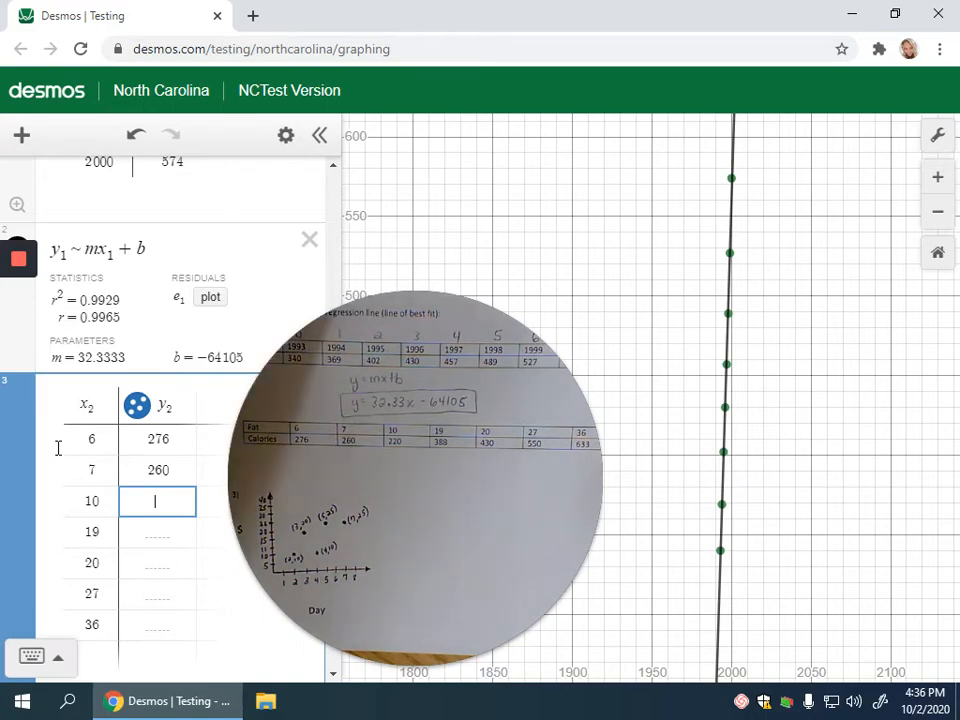
{"action": "type", "text": "220"}
{"action": "key", "text": "Return"}
- Complete the y₂ column with 388, 430, 550 and 633 for the x₂ values 19, 20, 27 and 36
{"action": "type", "text": "388"}
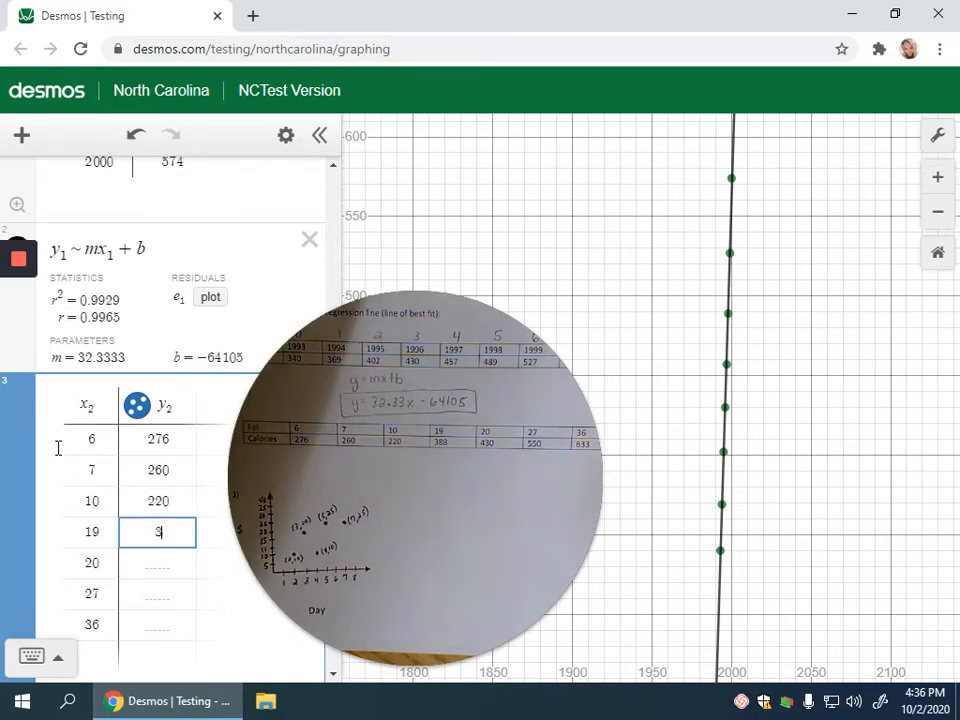
{"action": "key", "text": "Return"}
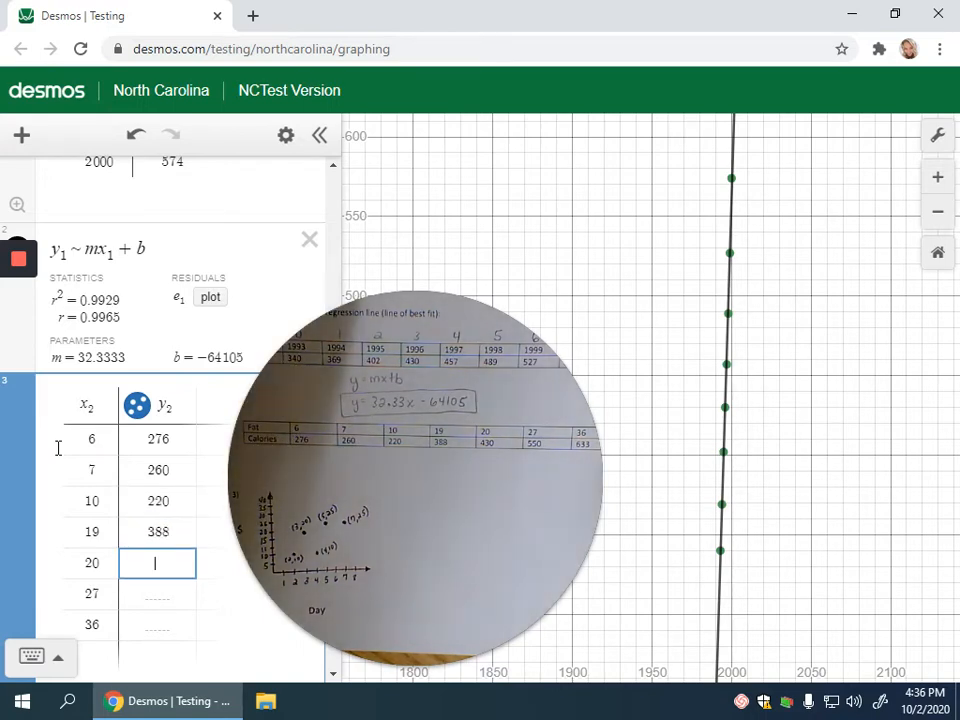
{"action": "type", "text": "430"}
{"action": "key", "text": "Return"}
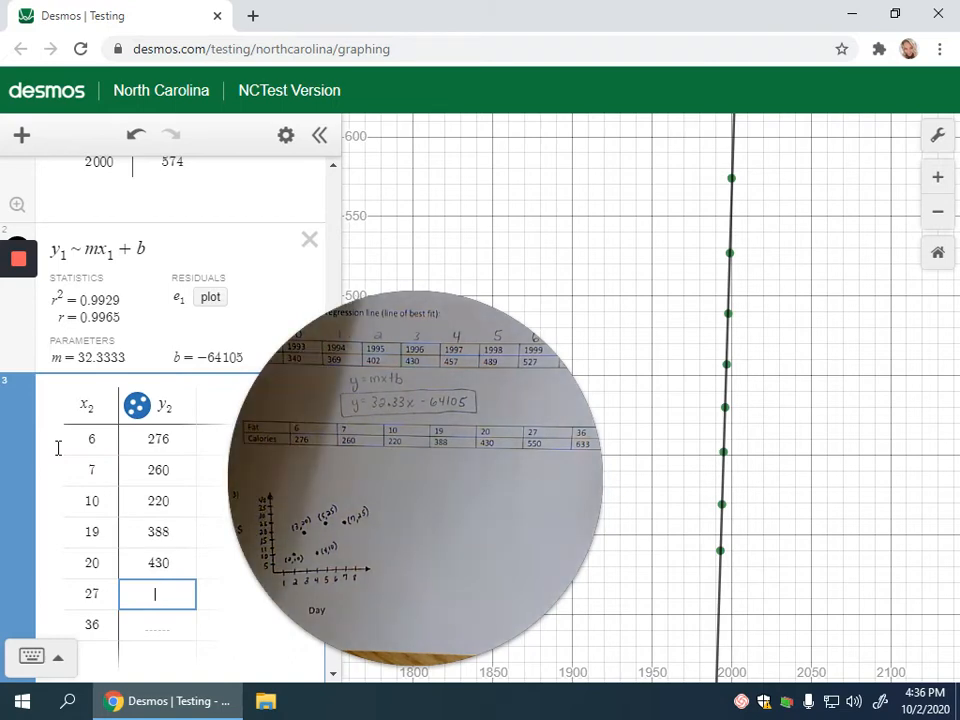
{"action": "type", "text": "550"}
{"action": "key", "text": "Return"}
{"action": "type", "text": "633"}
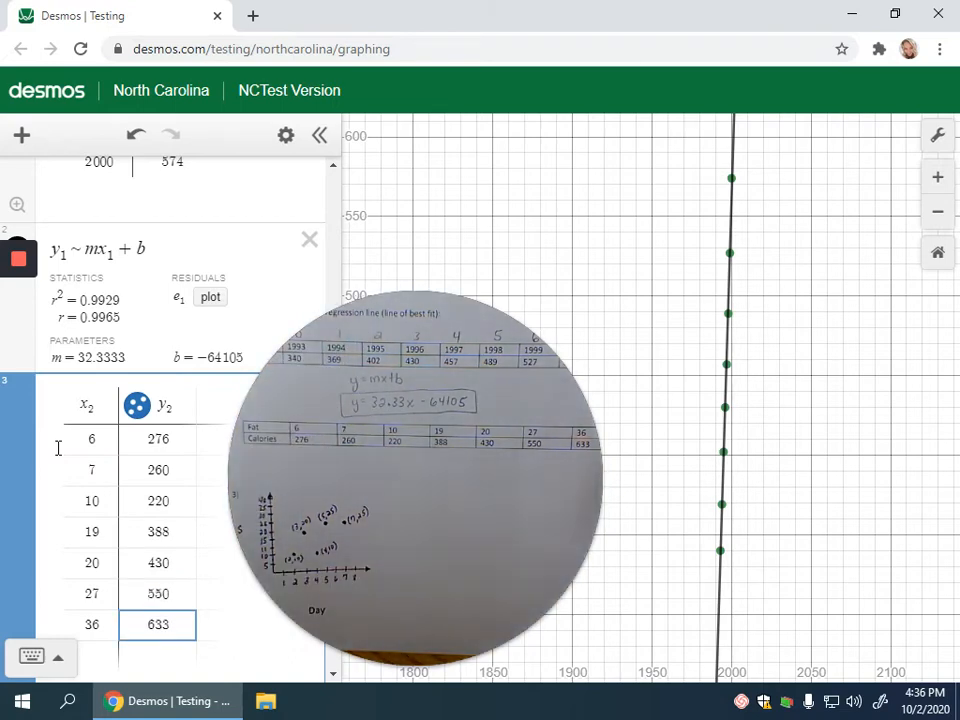
- Add an expression below the fat and calories table and enter the regression y₂ ~ mx₂ + b
{"action": "scroll", "coordinate": [88, 460], "scroll_direction": "down", "scroll_amount": 2}
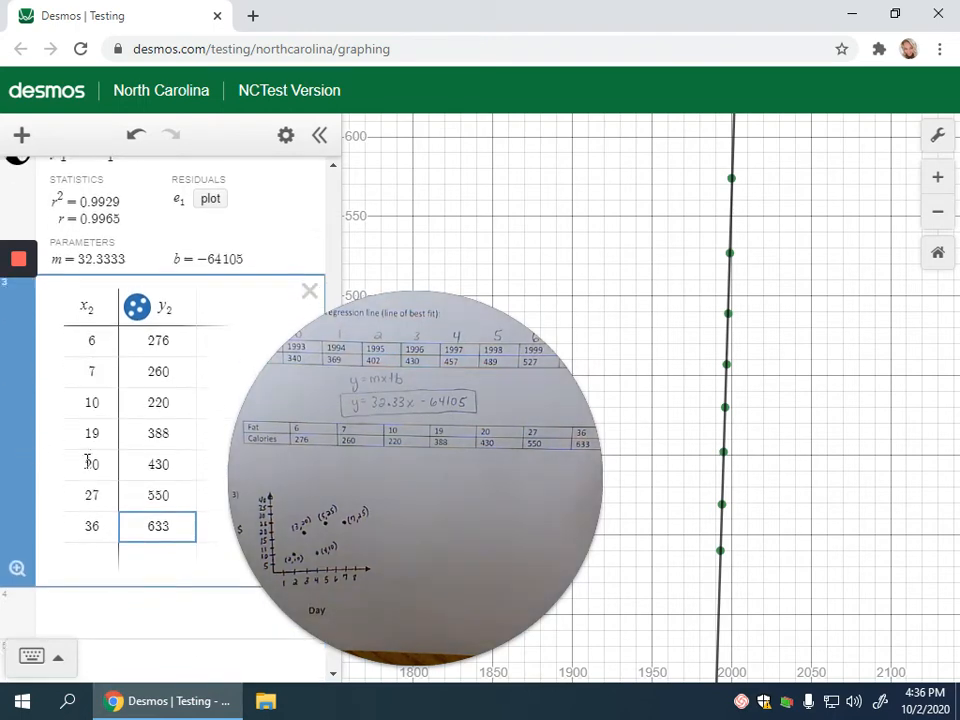
{"action": "left_click", "coordinate": [22, 136]}
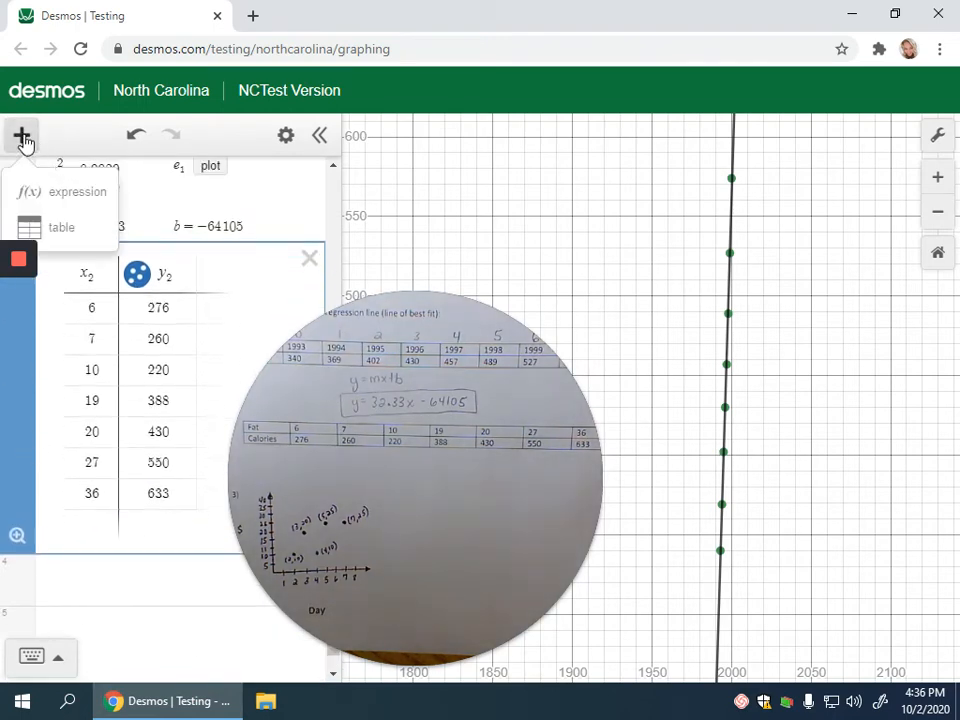
{"action": "left_click", "coordinate": [55, 193]}
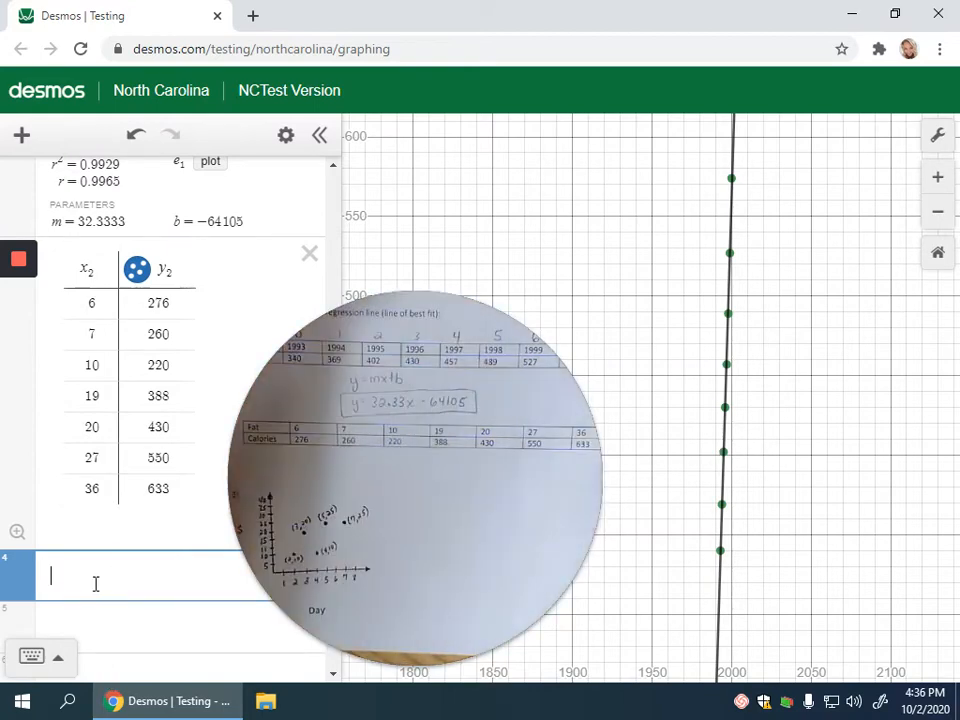
{"action": "type", "text": "y"}
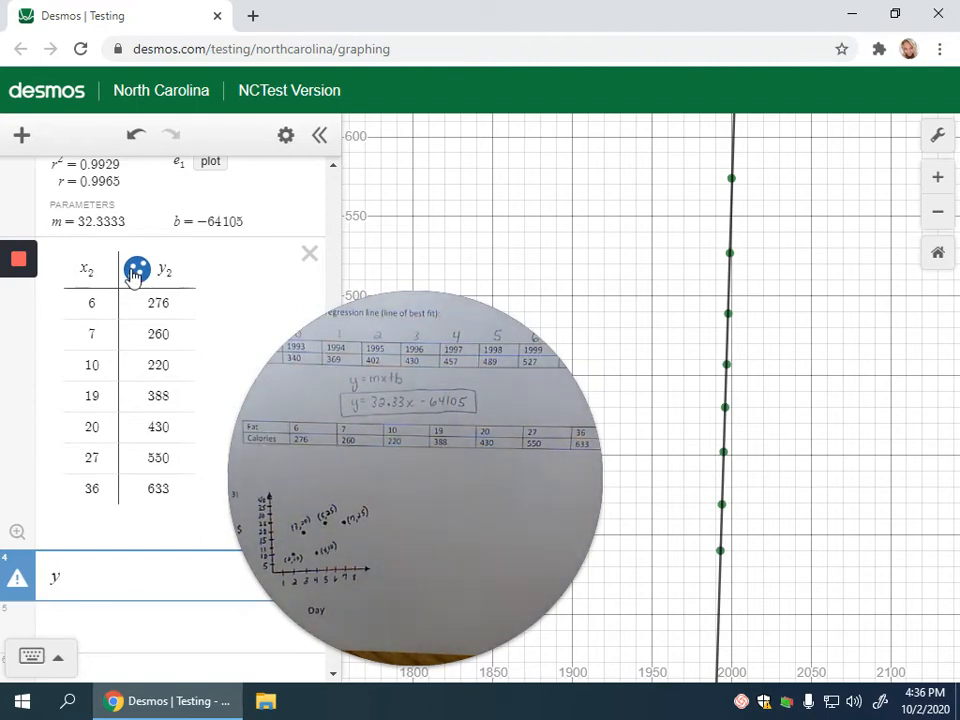
{"action": "type", "text": "_2"}
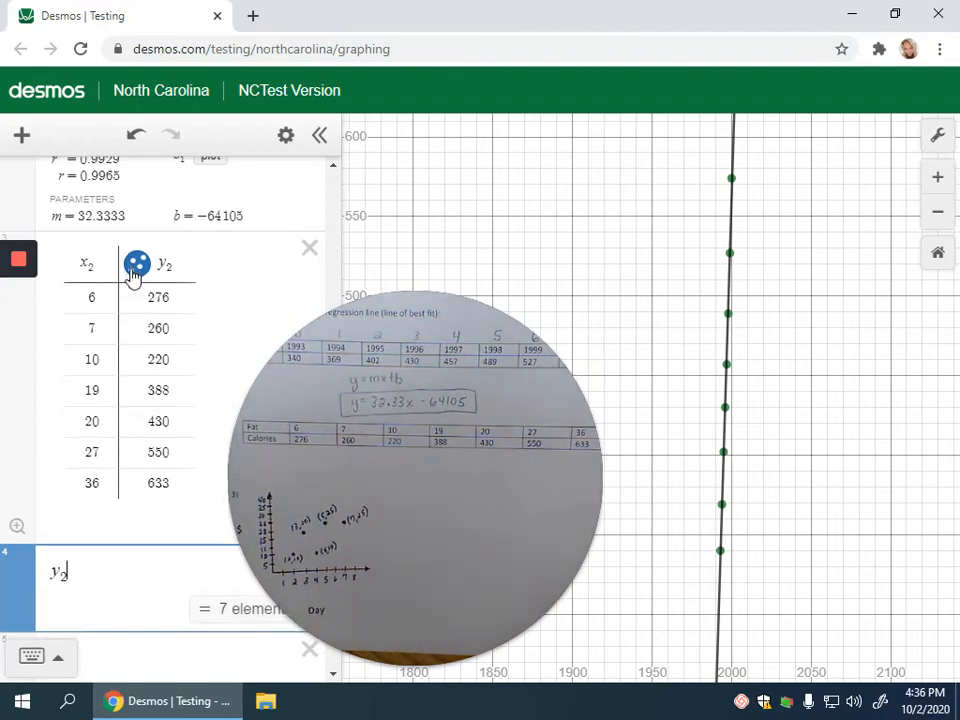
{"action": "type", "text": "~mx"}
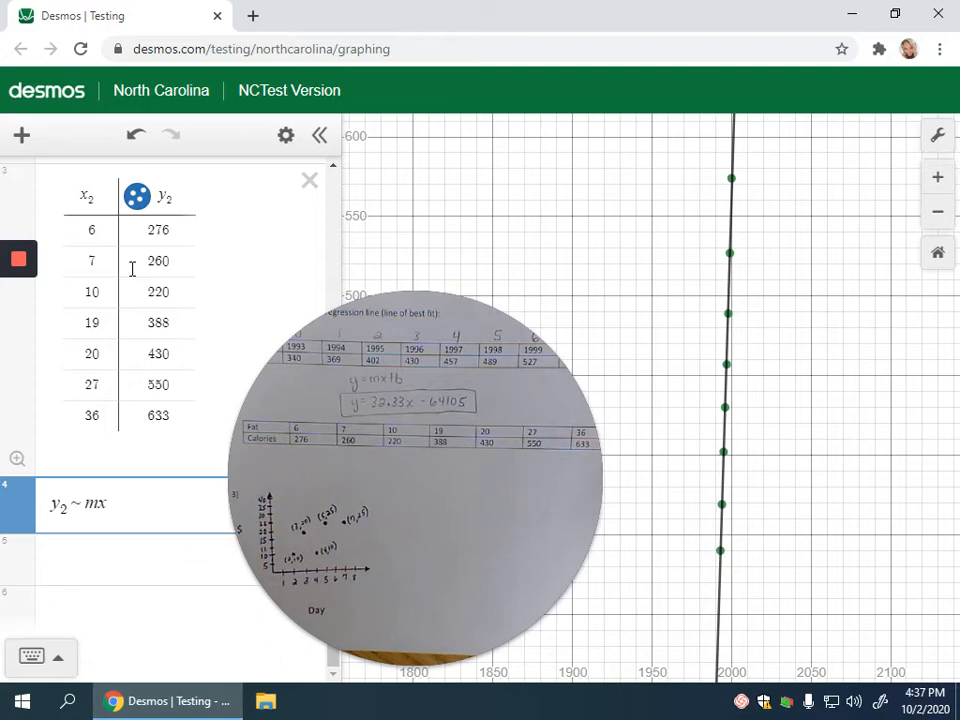
{"action": "type", "text": "_2 "}
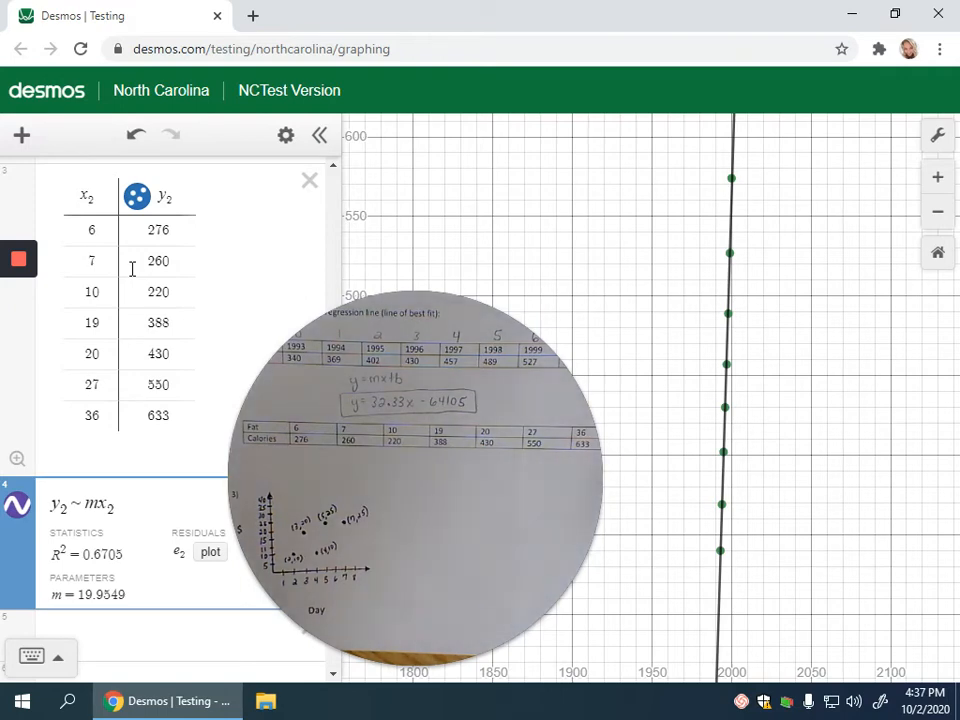
{"action": "type", "text": "+ b"}
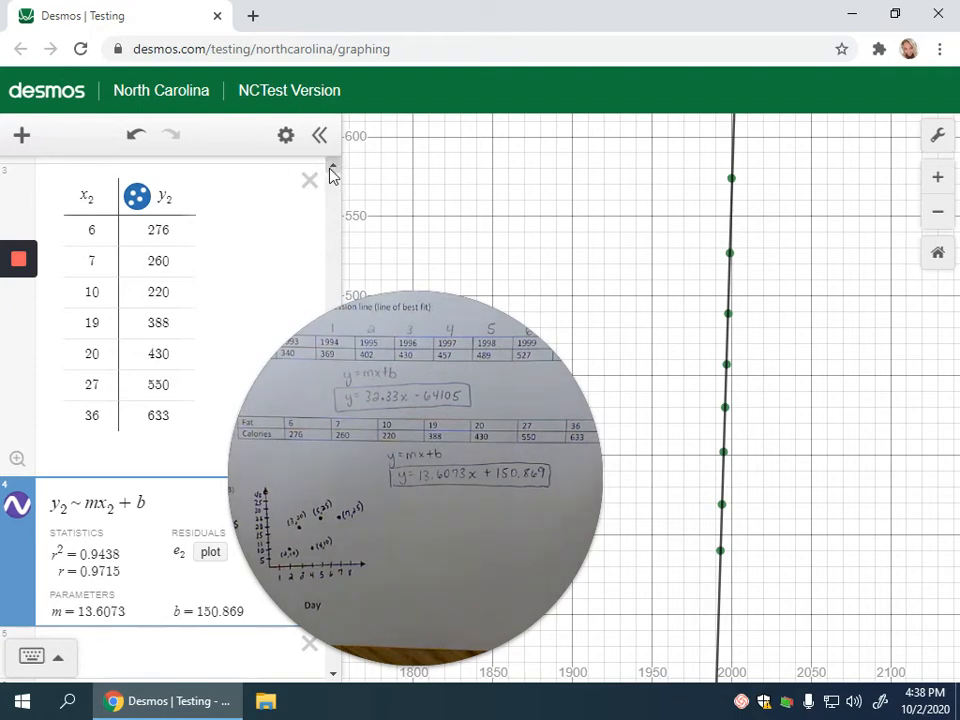
- Delete the year and dollar table together with its y₁ ~ mx₁ + b regression
{"action": "scroll", "coordinate": [333, 175], "scroll_direction": "up", "scroll_amount": 6}
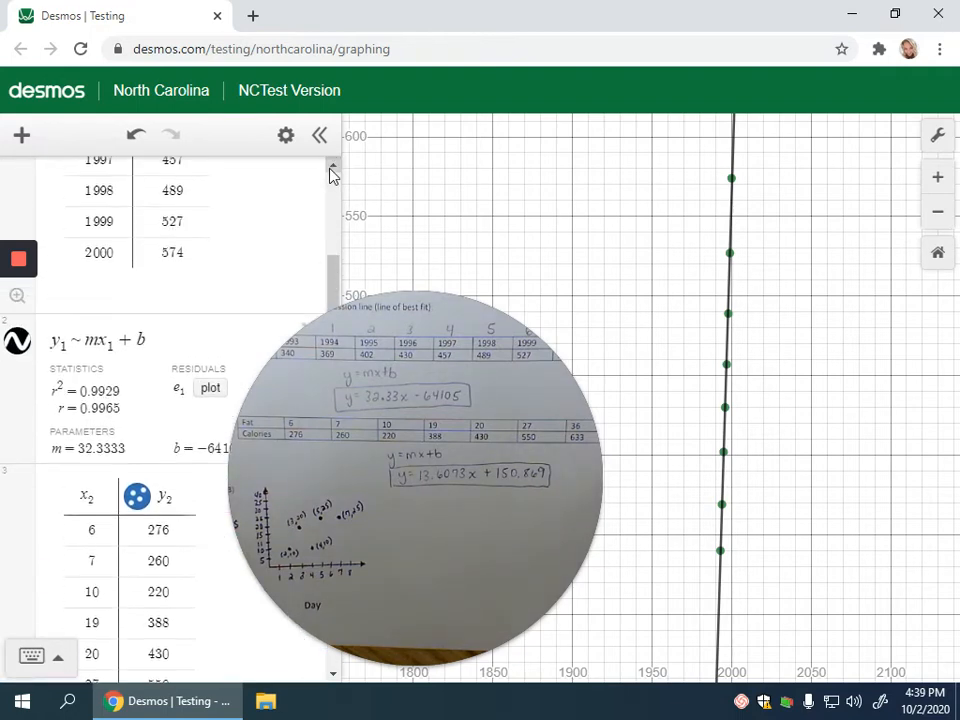
{"action": "scroll", "coordinate": [333, 175], "scroll_direction": "up", "scroll_amount": 5}
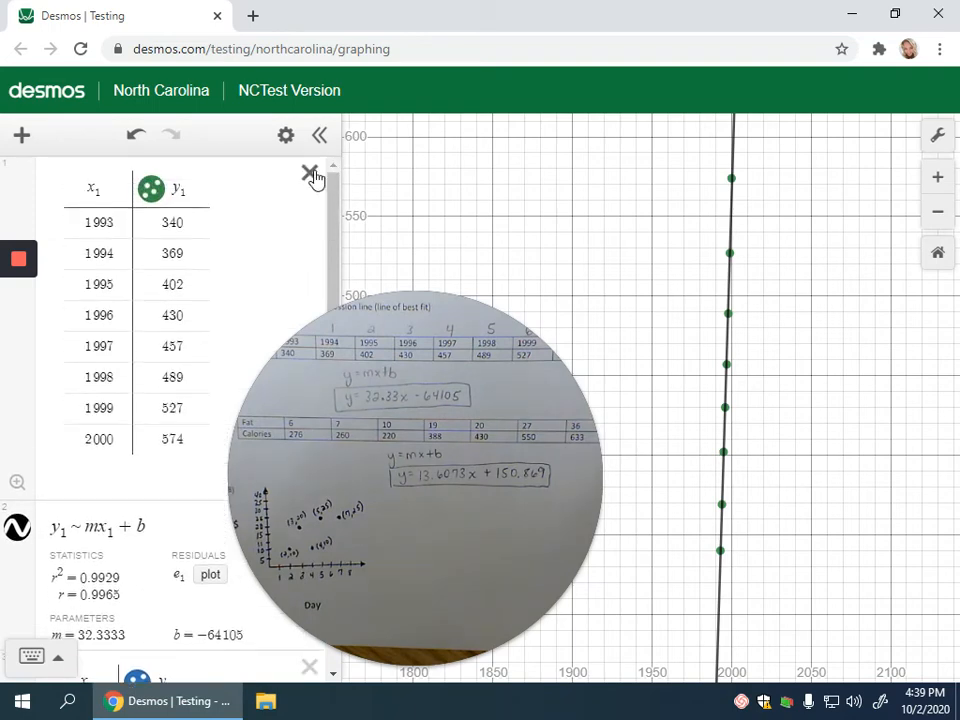
{"action": "left_click", "coordinate": [311, 174]}
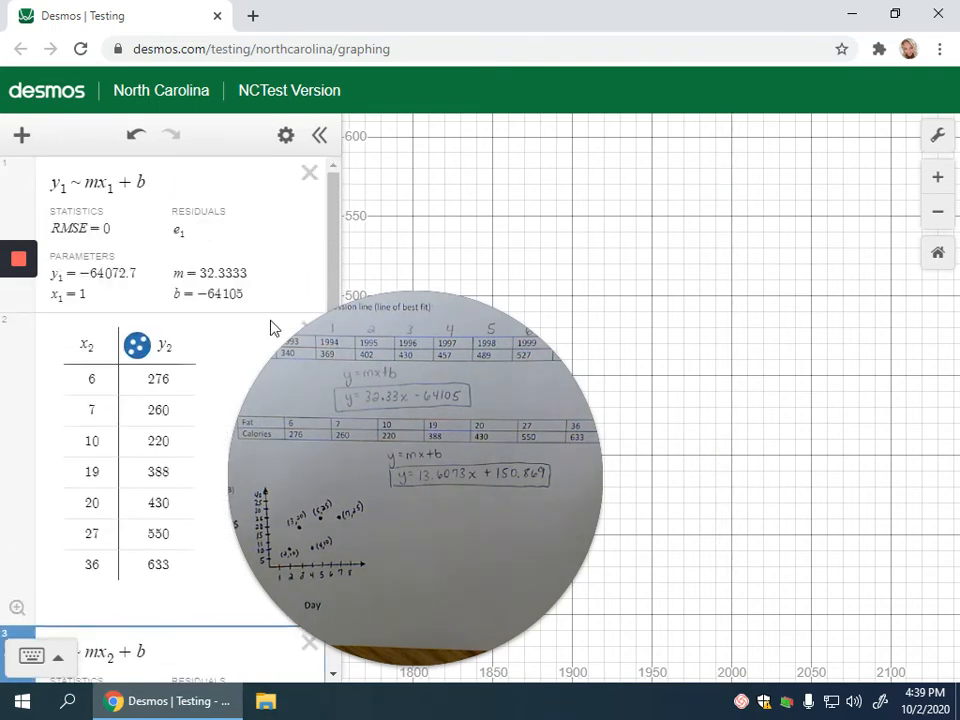
{"action": "left_click", "coordinate": [310, 177]}
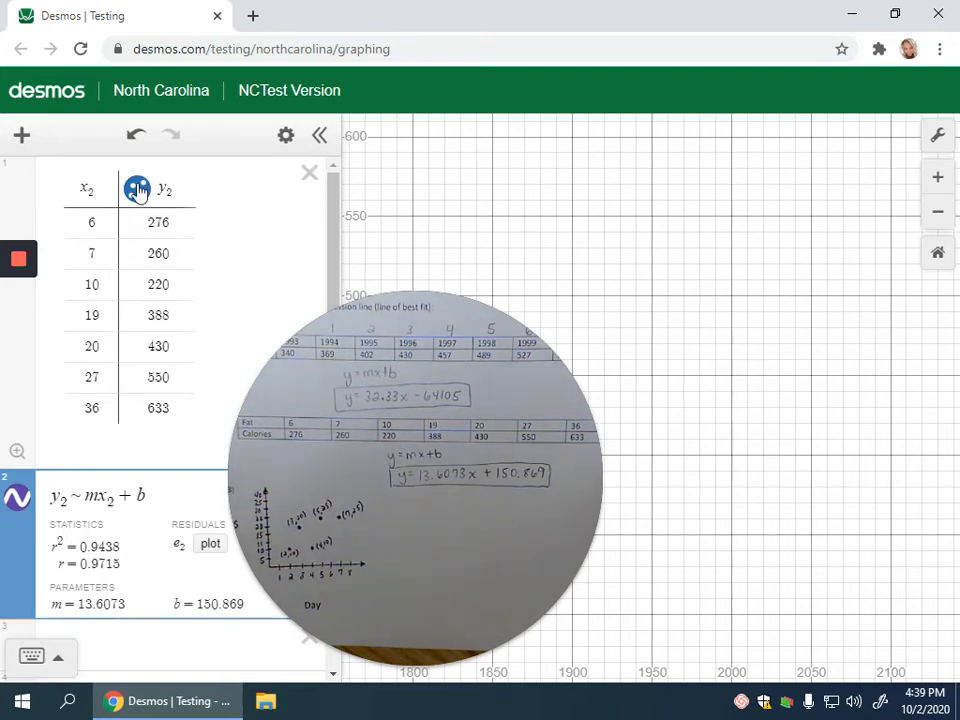
- Zoom the graph out far enough to locate the regression line for the fat and calories data
{"action": "left_click", "coordinate": [938, 214]}
{"action": "left_click", "coordinate": [938, 214]}
{"action": "left_click", "coordinate": [938, 214]}
{"action": "left_click", "coordinate": [938, 214]}
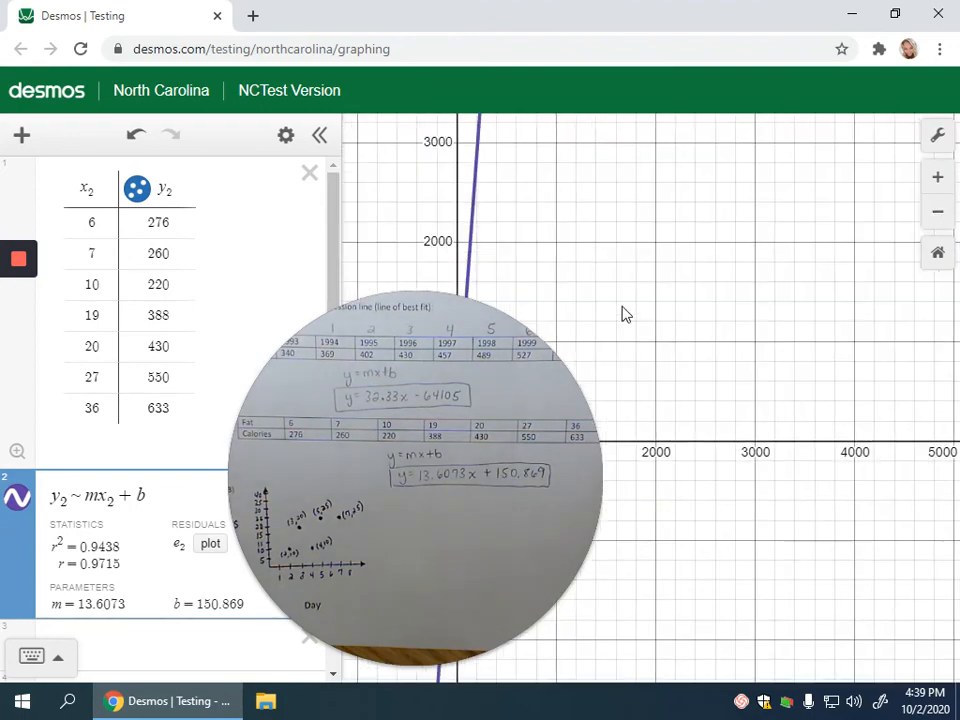
- Examine the fat and calories points close up against their regression line on the graph
{"action": "left_click_drag", "start_coordinate": [622, 314], "coordinate": [893, 218]}
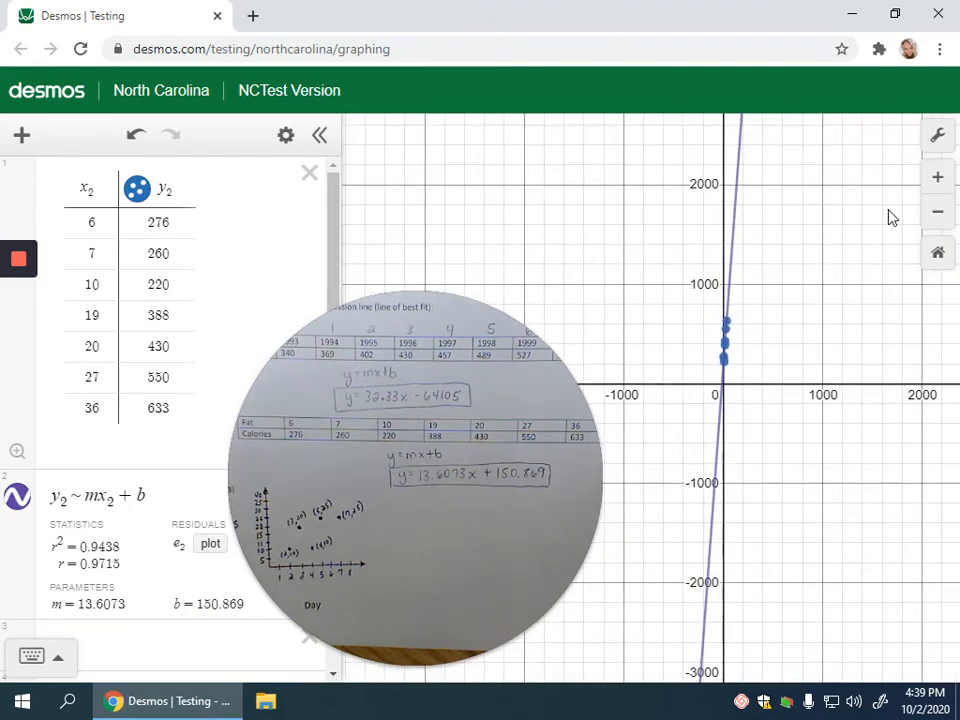
{"action": "left_click", "coordinate": [940, 174]}
{"action": "left_click", "coordinate": [940, 174]}
{"action": "left_click_drag", "start_coordinate": [797, 270], "coordinate": [632, 379]}
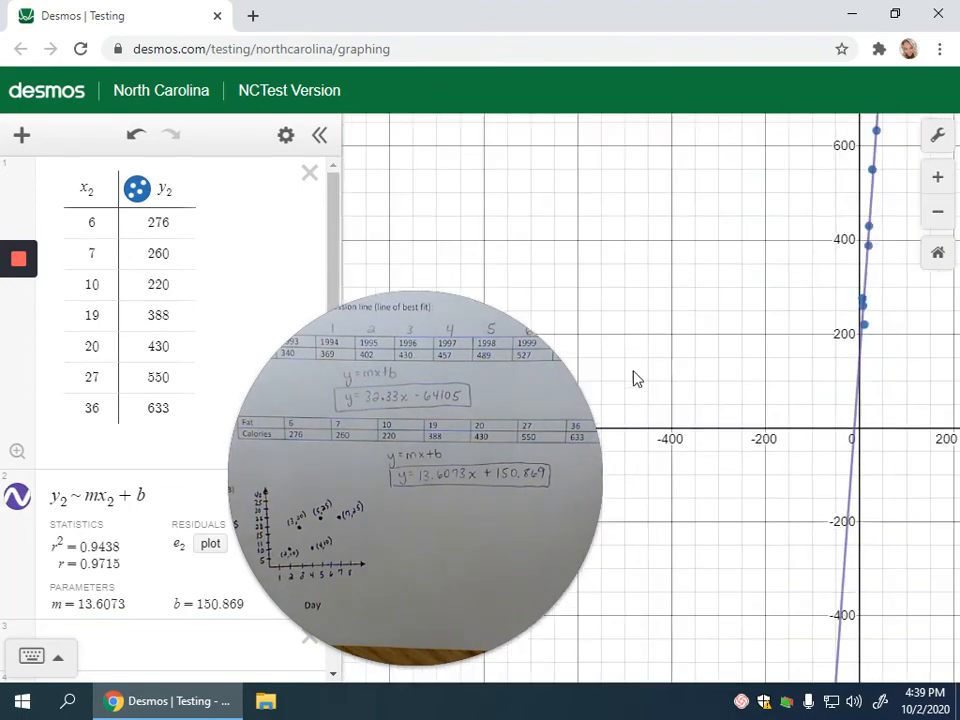
{"action": "left_click", "coordinate": [938, 185]}
{"action": "left_click_drag", "start_coordinate": [868, 251], "coordinate": [713, 324]}
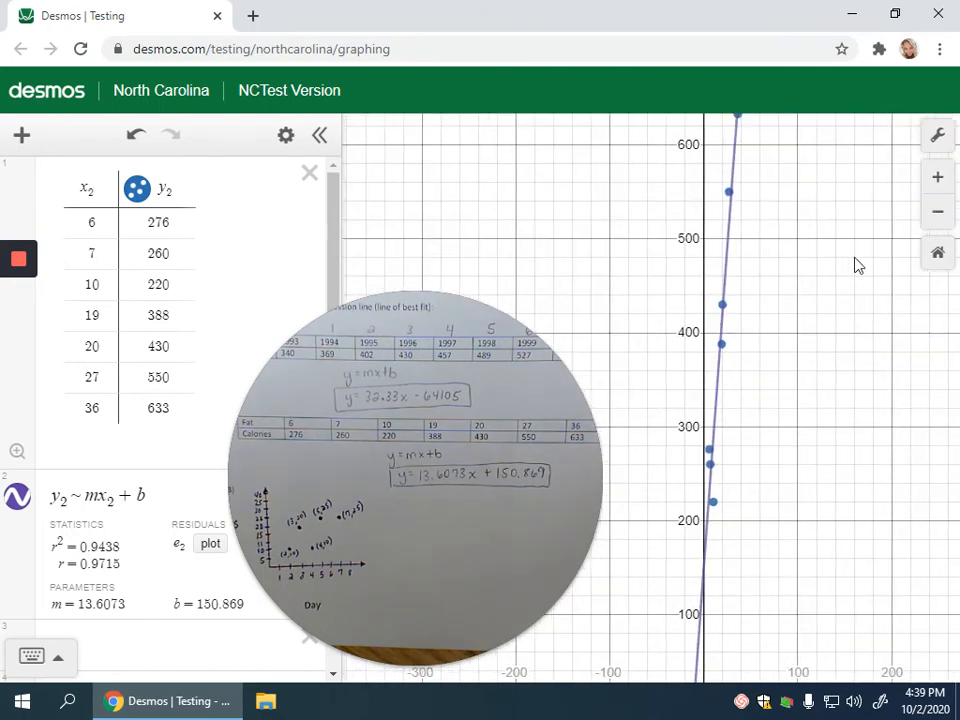
{"action": "left_click", "coordinate": [940, 183]}
{"action": "left_click_drag", "start_coordinate": [855, 249], "coordinate": [797, 281]}
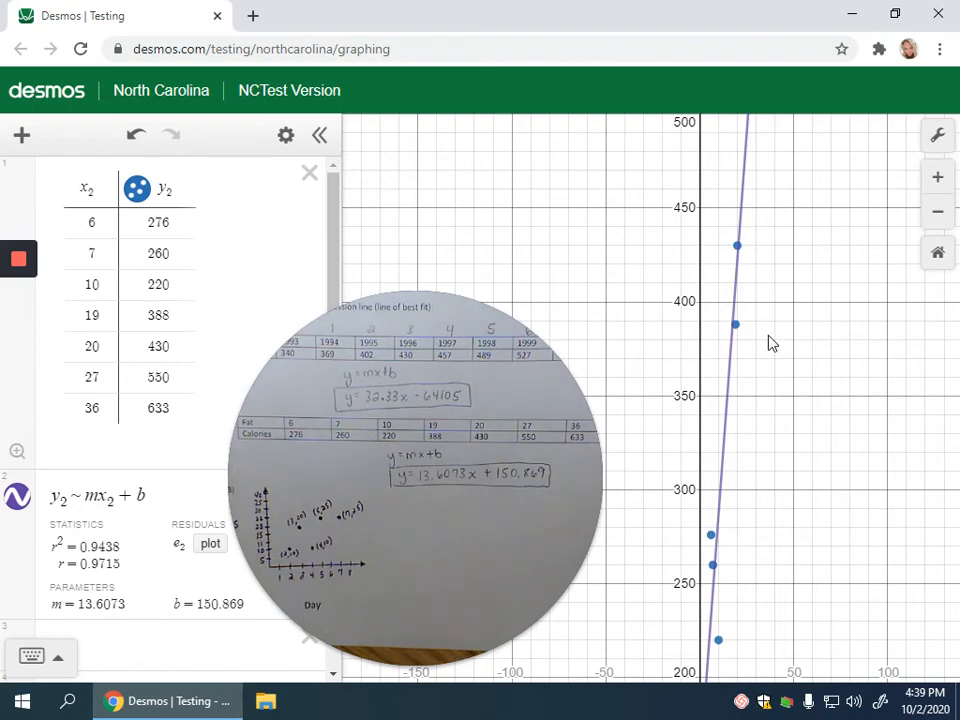
{"action": "scroll", "coordinate": [804, 396], "scroll_direction": "down", "scroll_amount": 2}
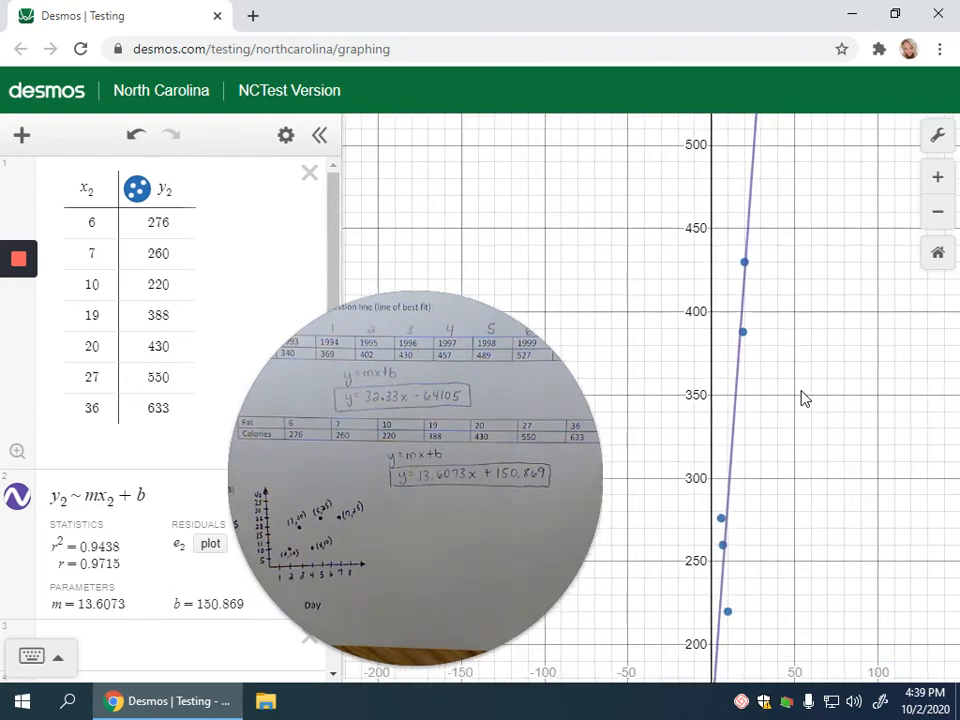
{"action": "scroll", "coordinate": [804, 398], "scroll_direction": "up", "scroll_amount": 2}
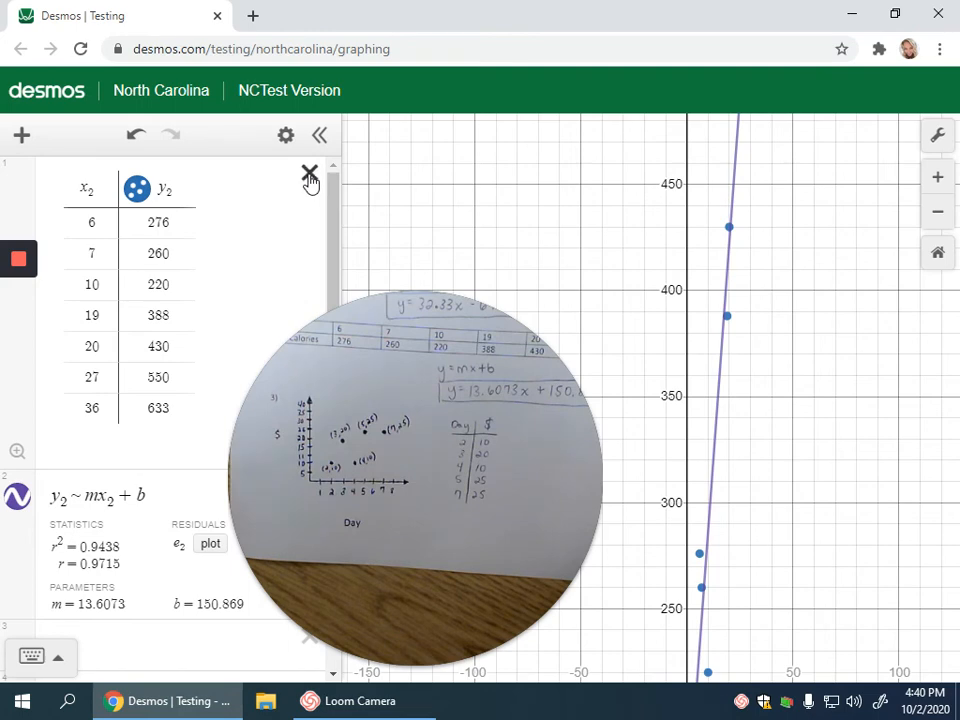
- Delete the fat and calories table together with its regression, and add a new empty table
{"action": "left_click", "coordinate": [309, 177]}
{"action": "left_click", "coordinate": [325, 175]}
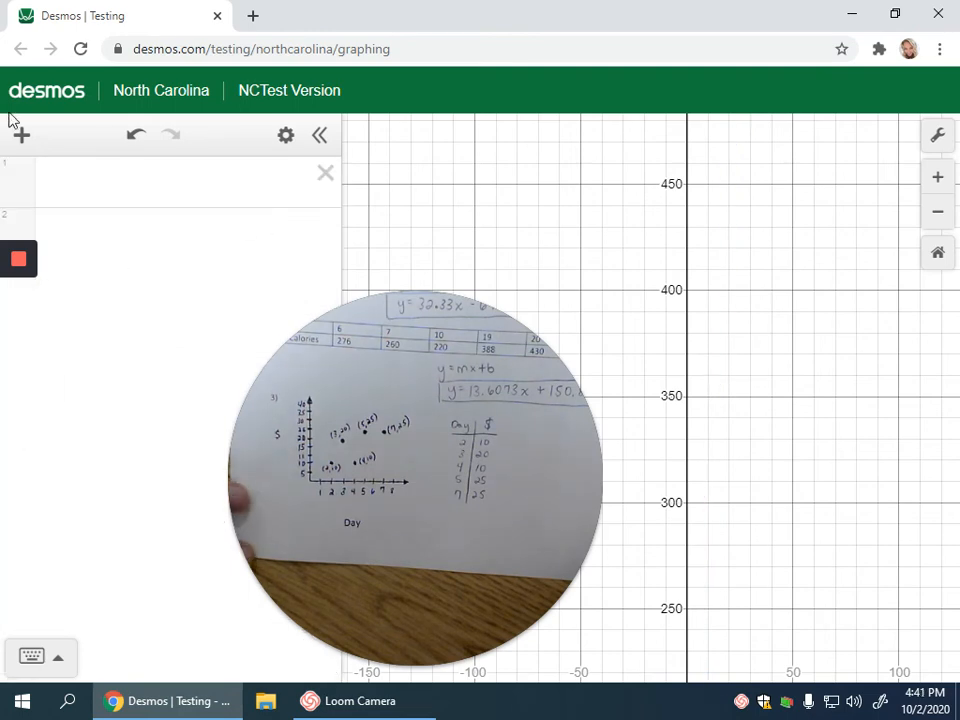
{"action": "left_click", "coordinate": [22, 138]}
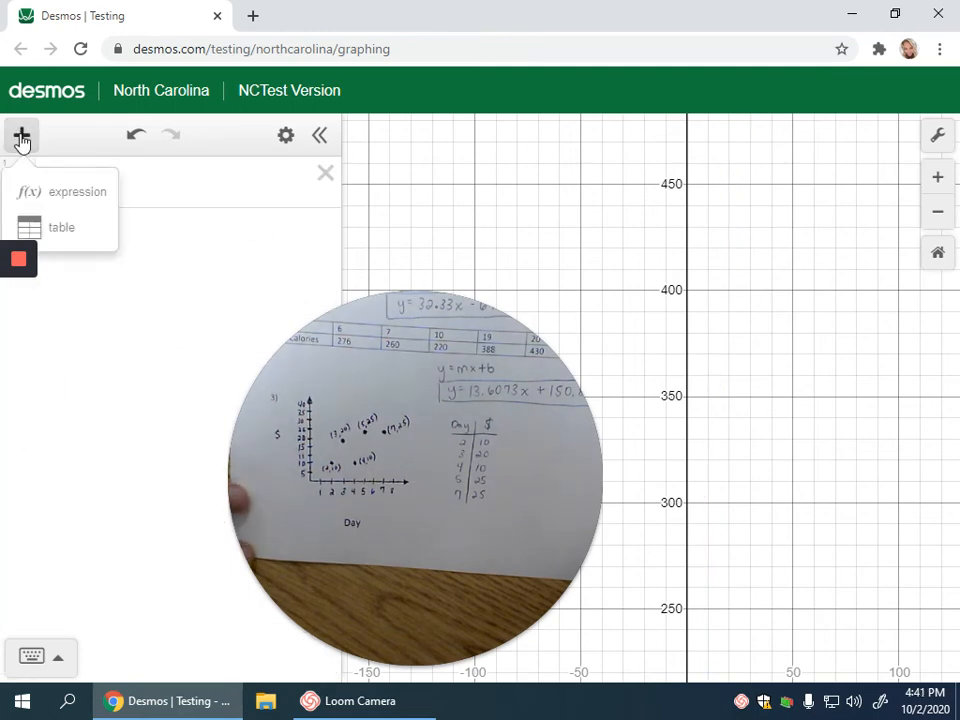
{"action": "left_click", "coordinate": [62, 229]}
- Fill the x₁ column of the new table with the day values 2, 3, 4, 5 and 7
{"action": "type", "text": "2"}
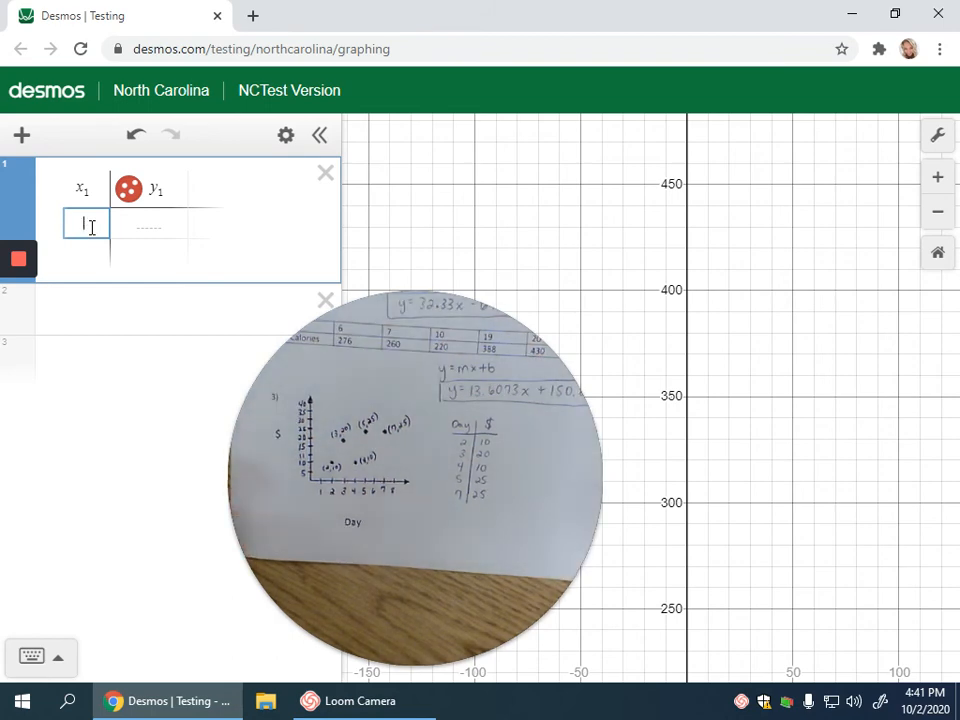
{"action": "key", "text": "Return"}
{"action": "type", "text": "3"}
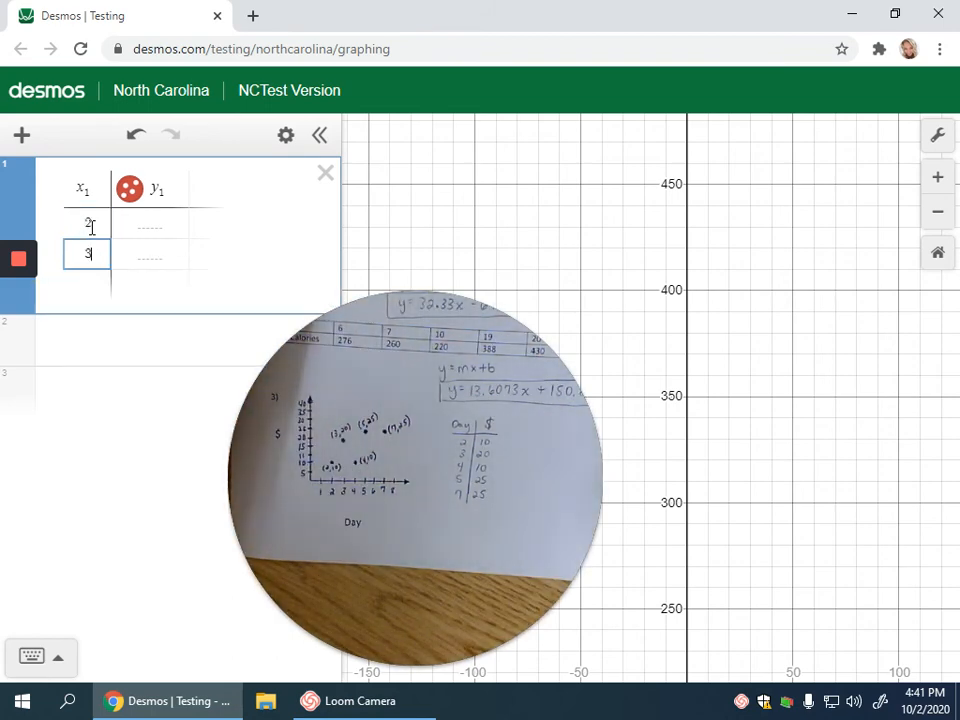
{"action": "type", "text": "4"}
{"action": "key", "text": "Return"}
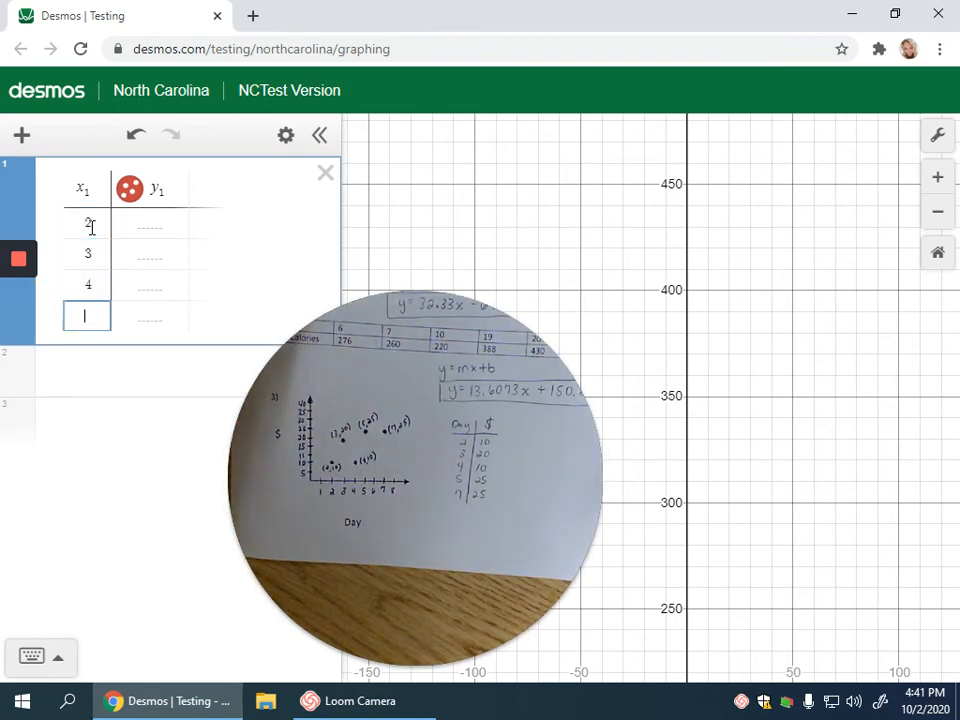
{"action": "type", "text": "5"}
{"action": "key", "text": "Return"}
{"action": "type", "text": "7"}
{"action": "key", "text": "Return"}
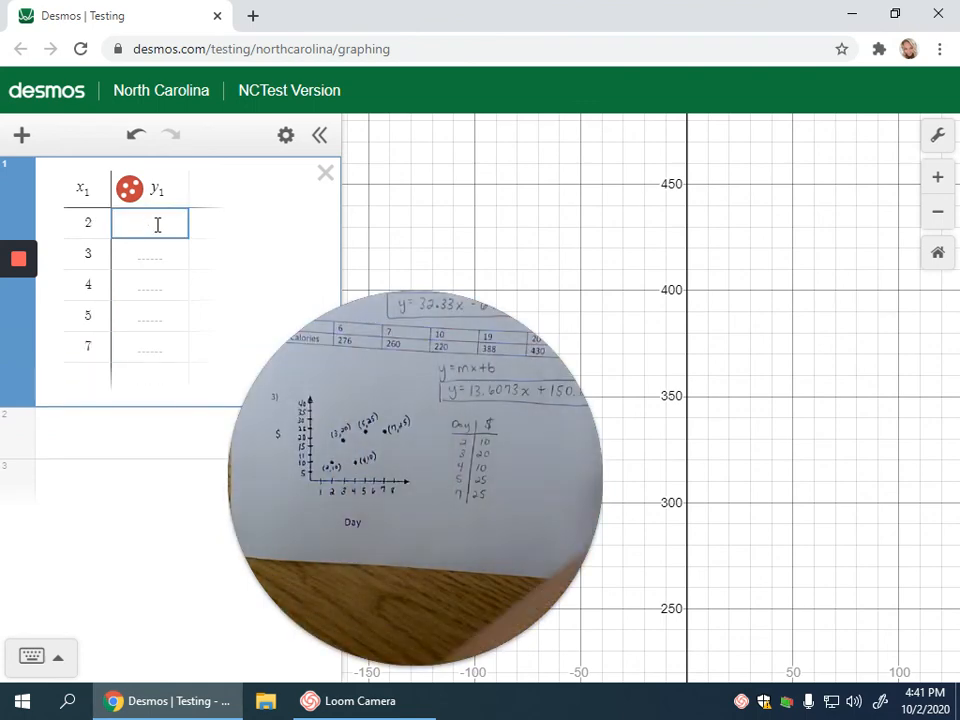
- Fill the y₁ column with the dollar values 10, 20, 10, 25 and 25 for days 2, 3, 4, 5 and 7
{"action": "type", "text": "10"}
{"action": "key", "text": "Return"}
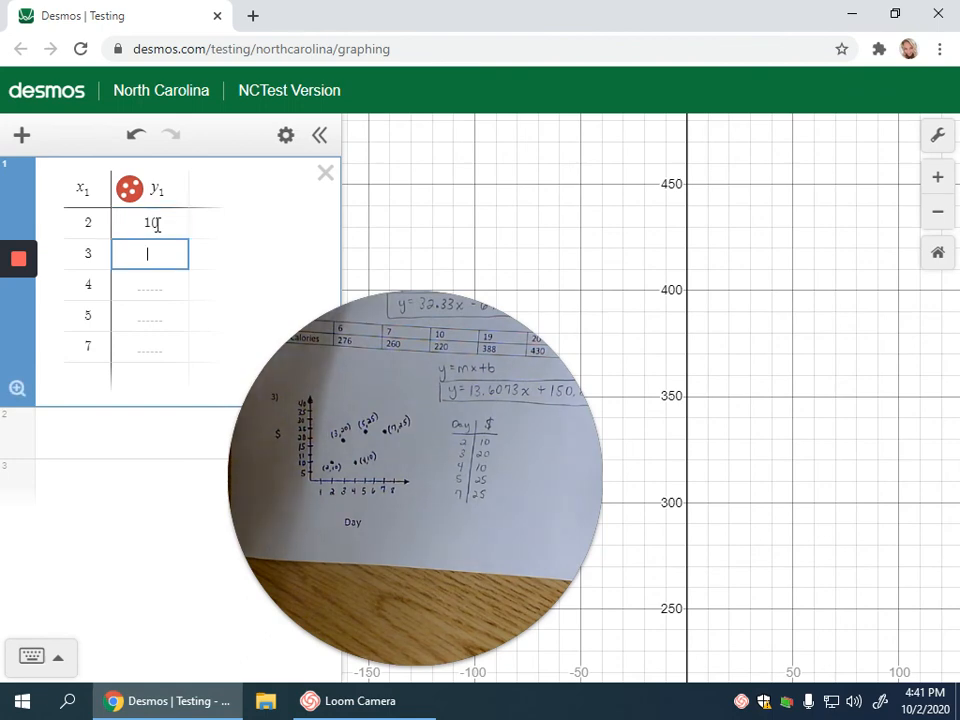
{"action": "type", "text": "20"}
{"action": "key", "text": "Return"}
{"action": "type", "text": "10"}
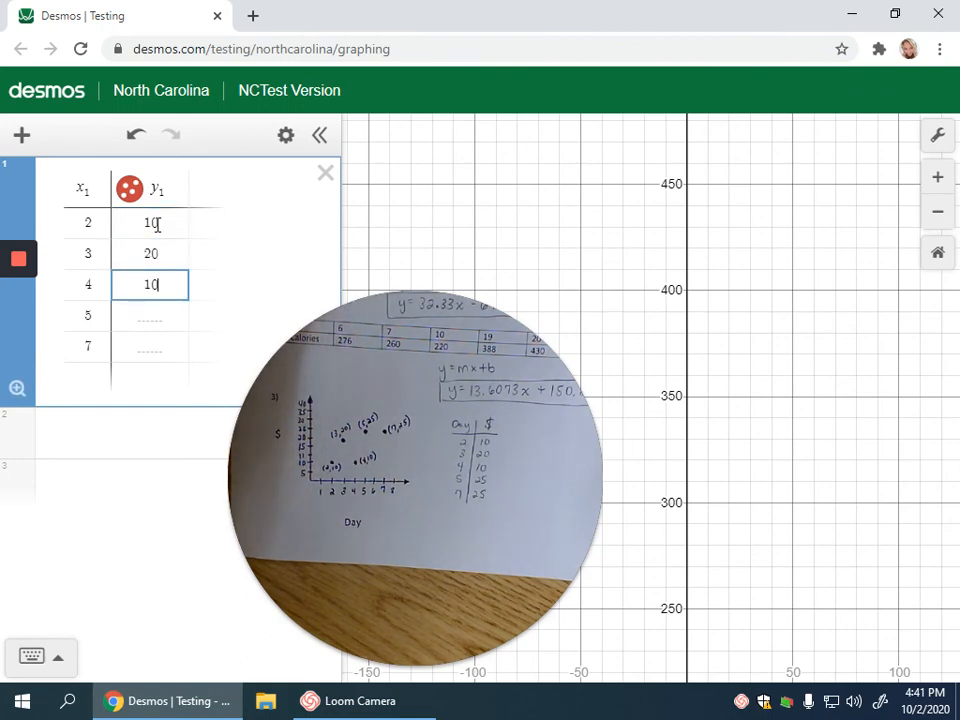
{"action": "key", "text": "Return"}
{"action": "type", "text": "2"}
{"action": "key", "text": "Return"}
{"action": "type", "text": "5"}
{"action": "key", "text": "Up"}
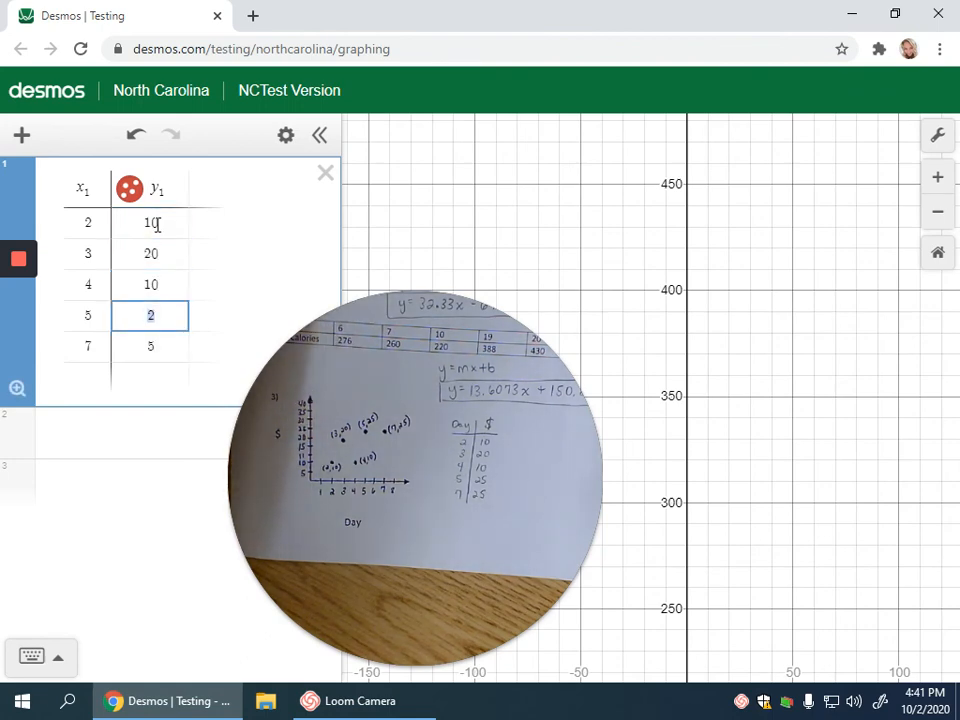
{"action": "type", "text": "5"}
{"action": "key", "text": "Return"}
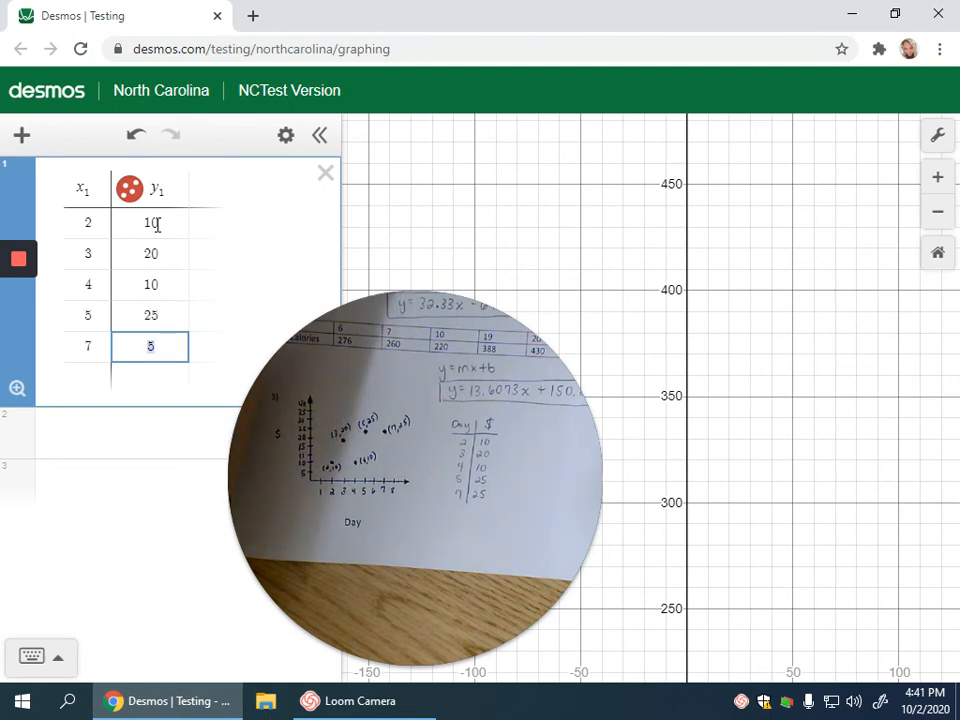
{"action": "type", "text": "25"}
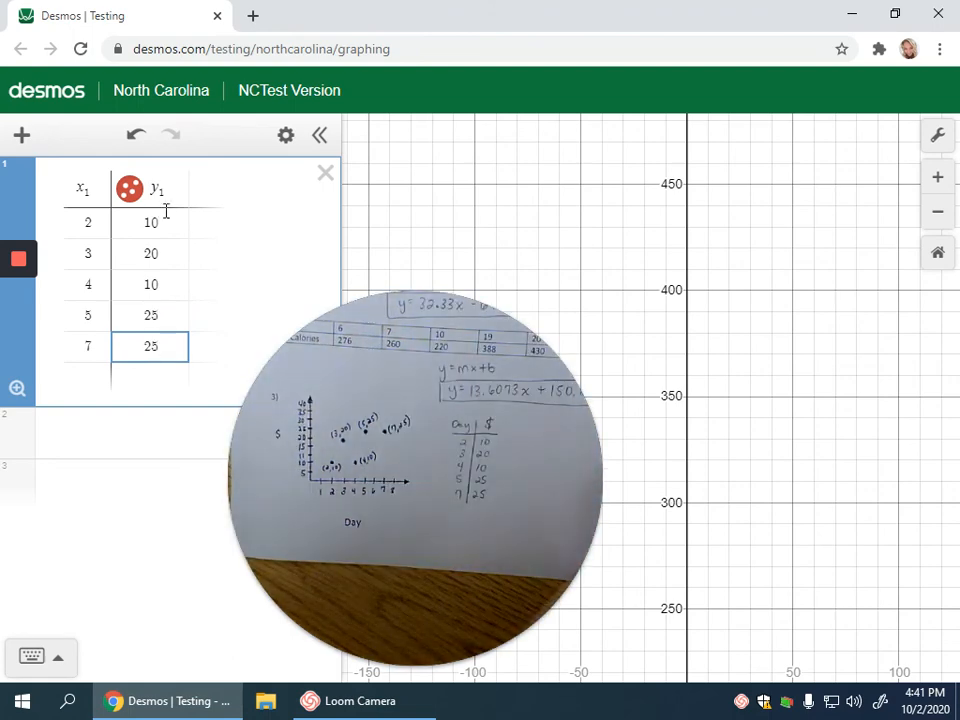
- Enter the regression y₁ ~ mx₁ + b in the expression below the day and dollar table
{"action": "left_click", "coordinate": [81, 428]}
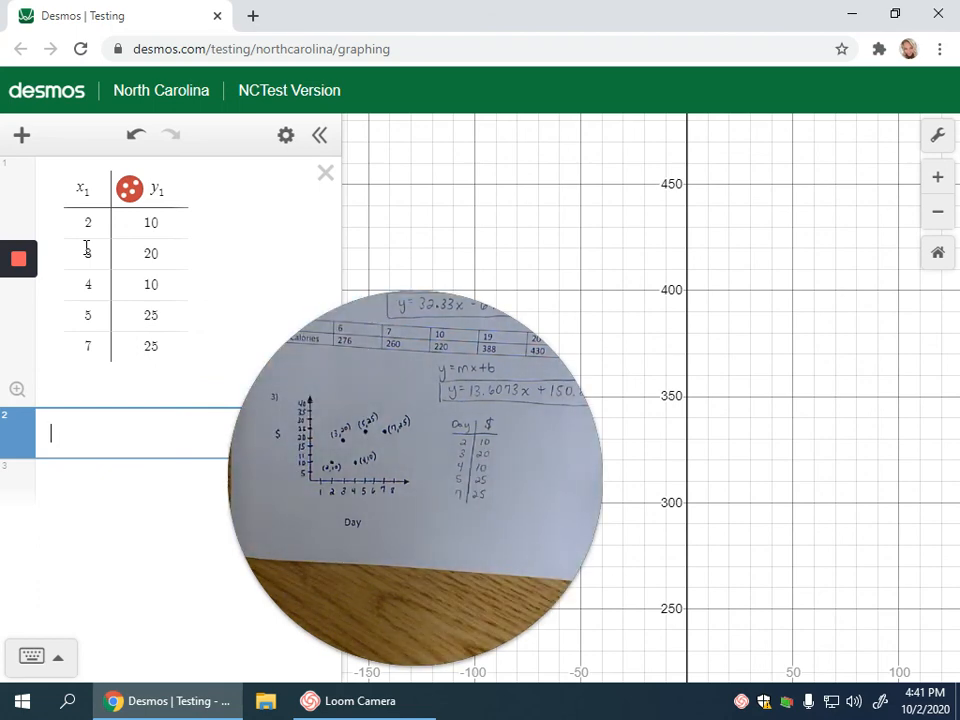
{"action": "type", "text": "y1 "}
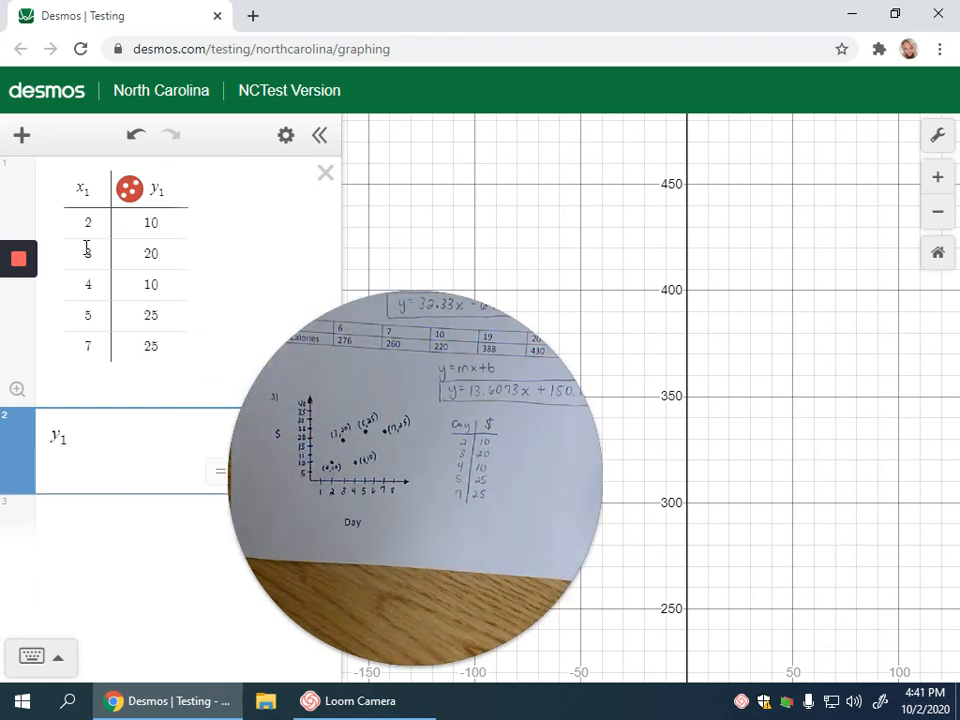
{"action": "type", "text": "~ "}
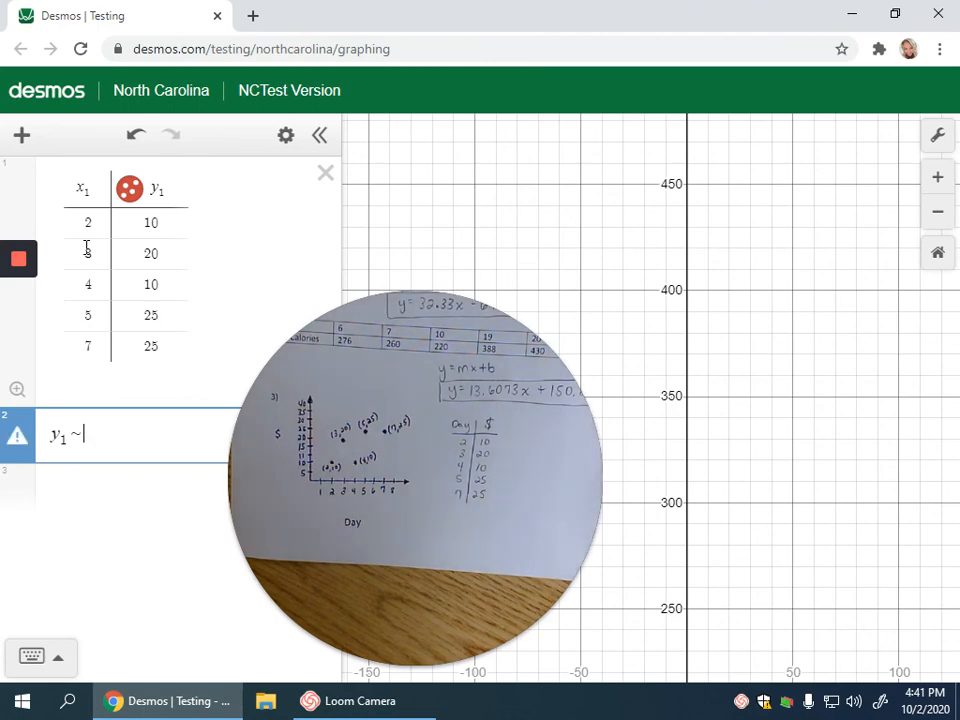
{"action": "type", "text": "m"}
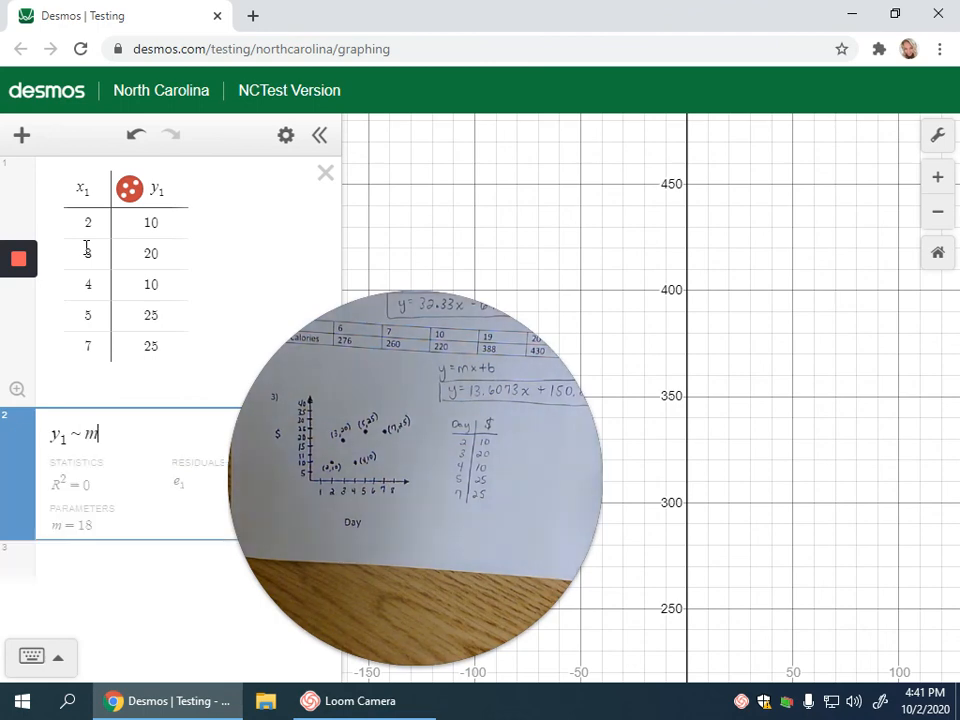
{"action": "type", "text": "x1 "}
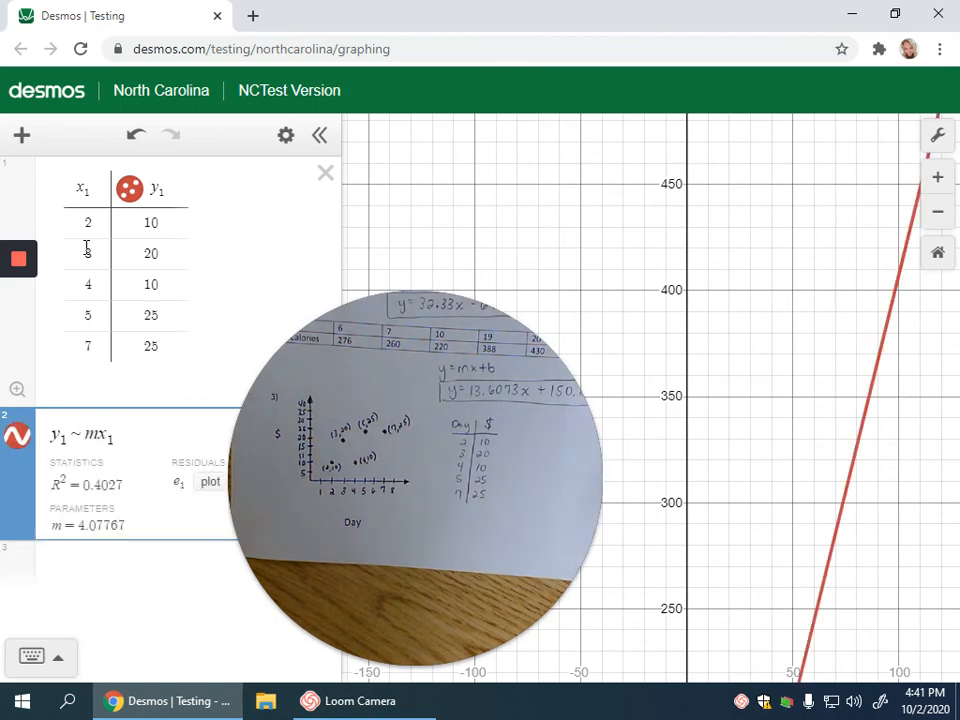
{"action": "type", "text": "+ b"}
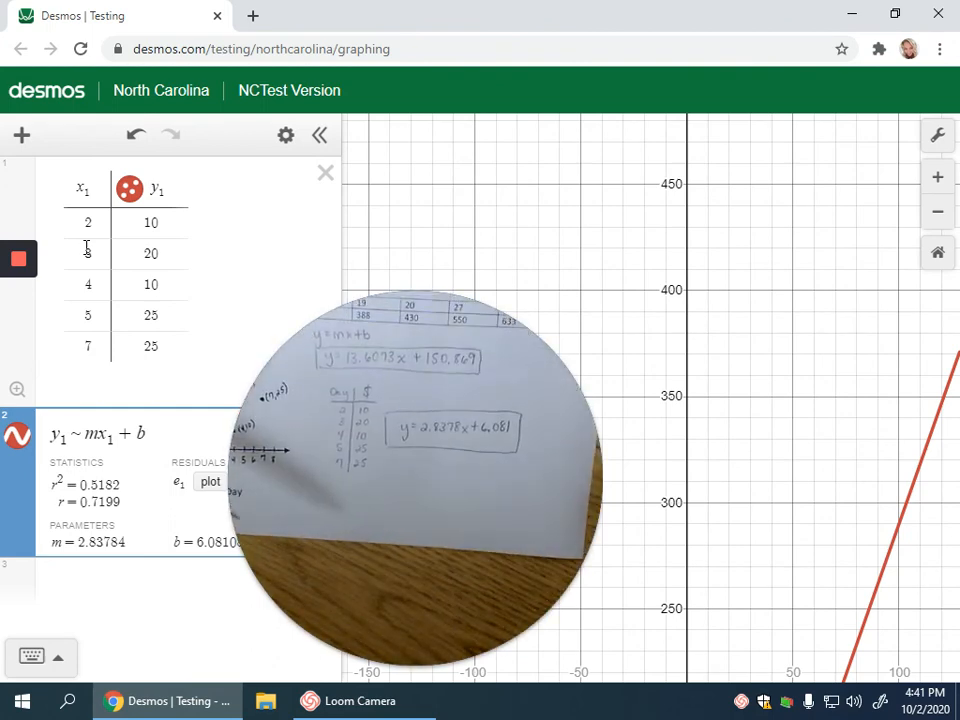
- Examine the day and dollar points close up against their regression line near the origin of the graph
{"action": "left_click_drag", "start_coordinate": [759, 656], "coordinate": [729, 621]}
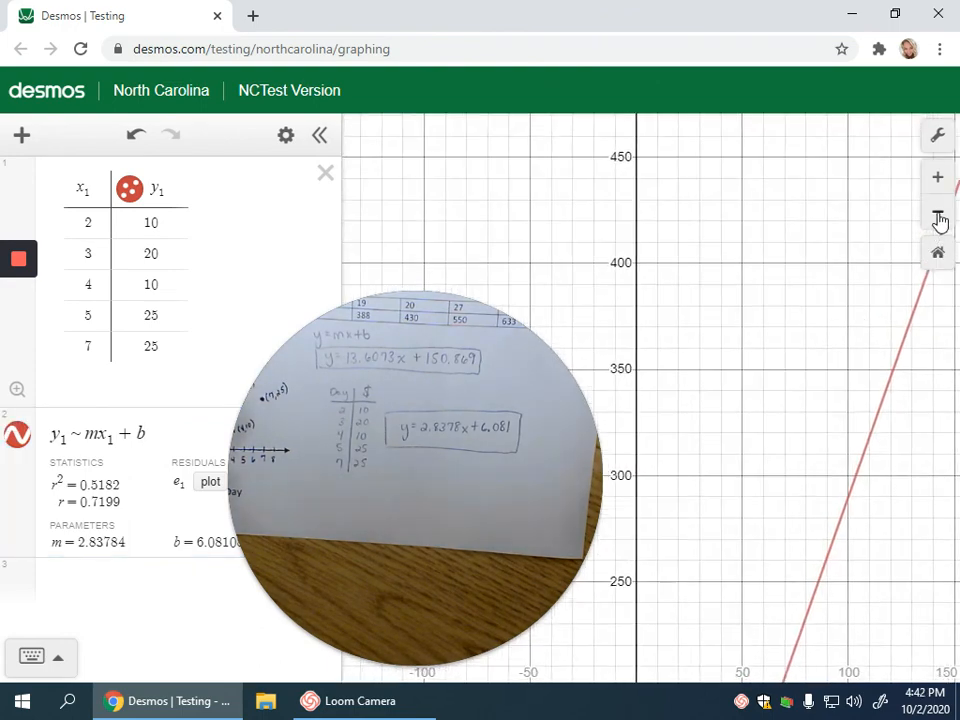
{"action": "left_click", "coordinate": [939, 215]}
{"action": "left_click", "coordinate": [939, 215]}
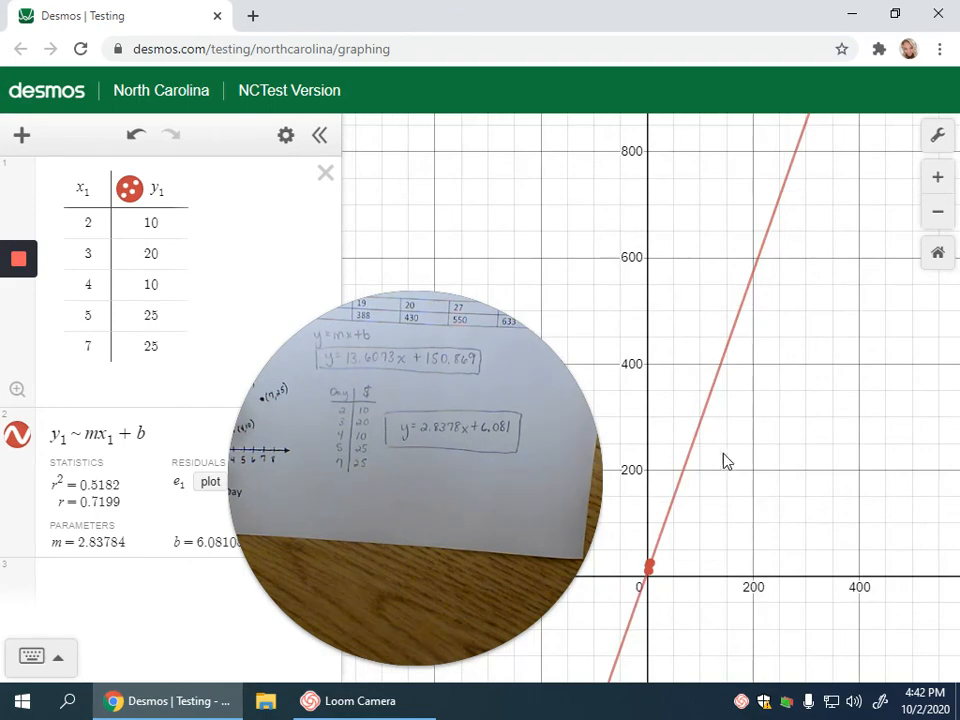
{"action": "left_click_drag", "start_coordinate": [727, 461], "coordinate": [699, 433]}
{"action": "left_click", "coordinate": [935, 178]}
{"action": "left_click", "coordinate": [936, 179]}
{"action": "left_click_drag", "start_coordinate": [885, 348], "coordinate": [711, 497]}
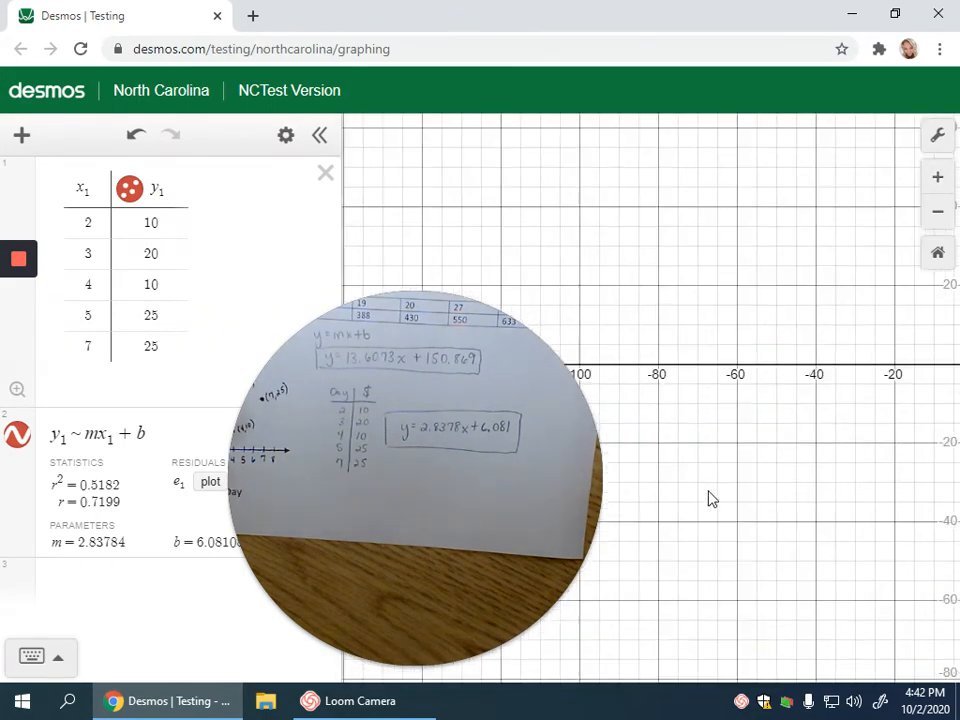
{"action": "left_click_drag", "start_coordinate": [907, 396], "coordinate": [728, 401]}
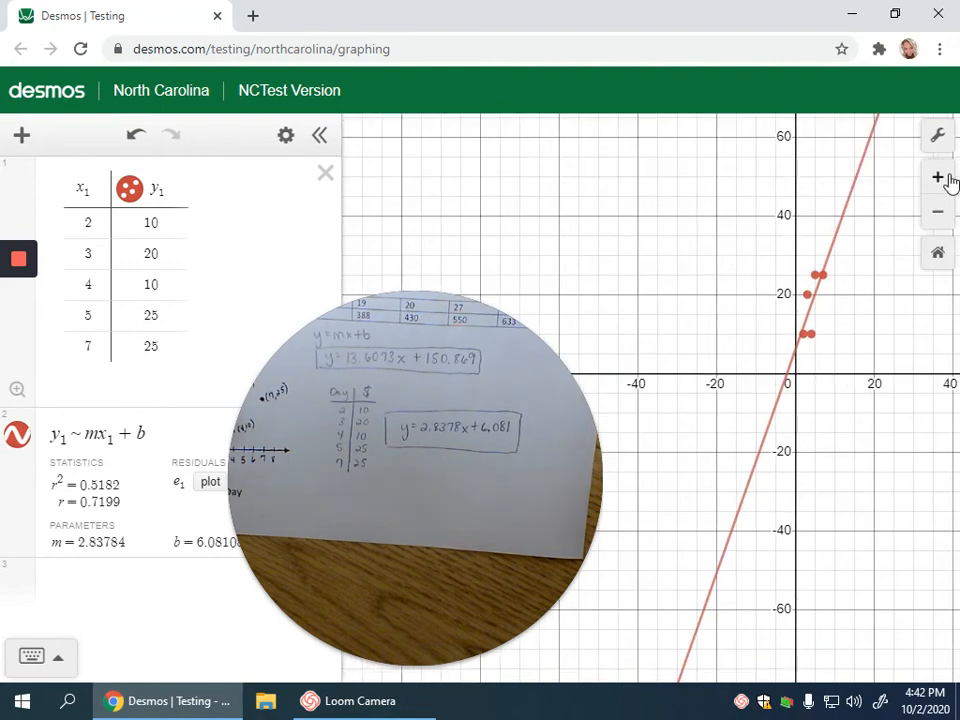
{"action": "left_click", "coordinate": [946, 178]}
{"action": "left_click_drag", "start_coordinate": [823, 312], "coordinate": [749, 353]}
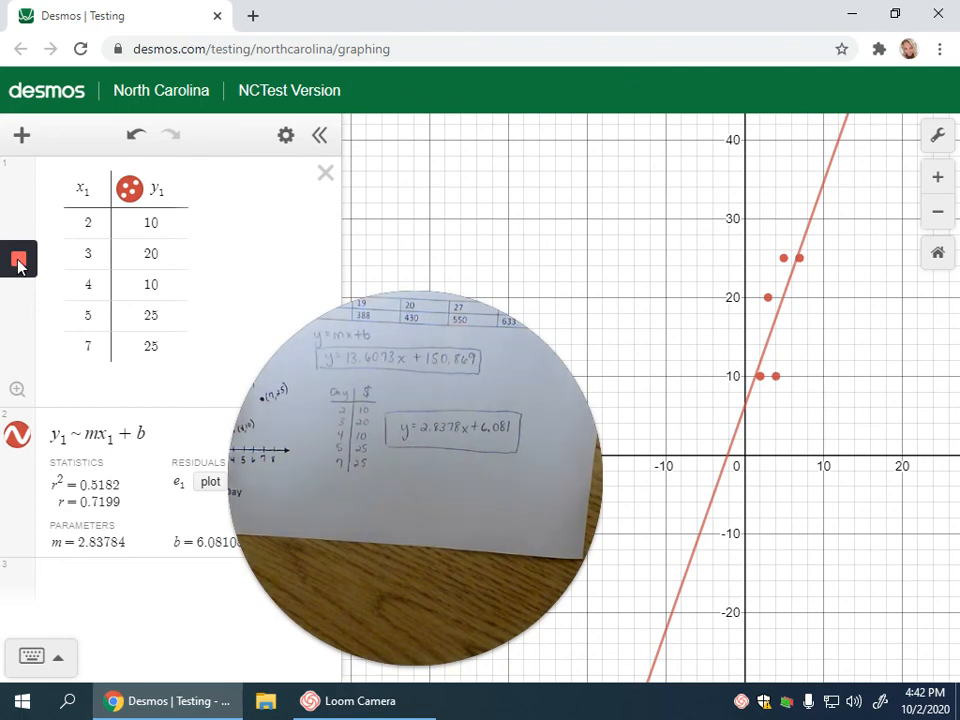
{"action": "mouse_move", "coordinate": [20, 262]}
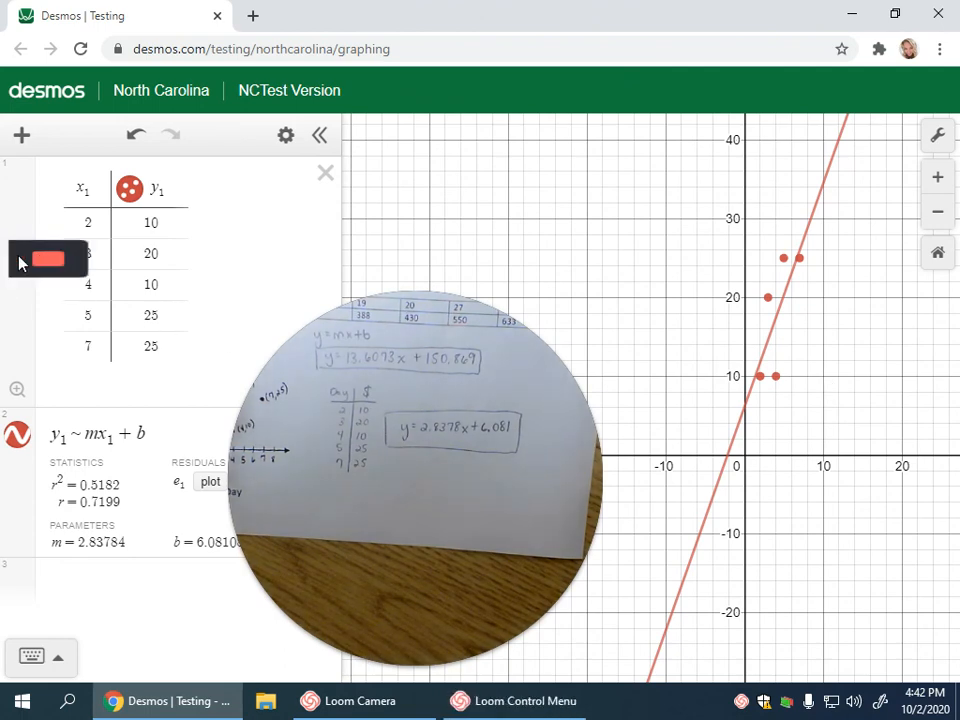